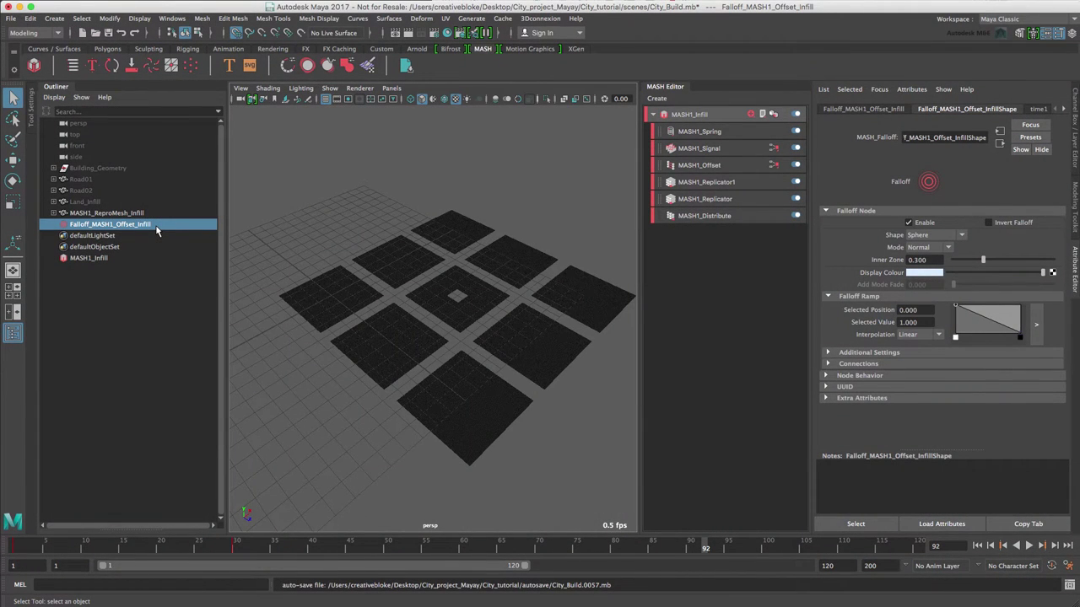
# Select Road01 in the Outliner and reveal hidden objects with Shift+H
pyautogui.click(86, 179)
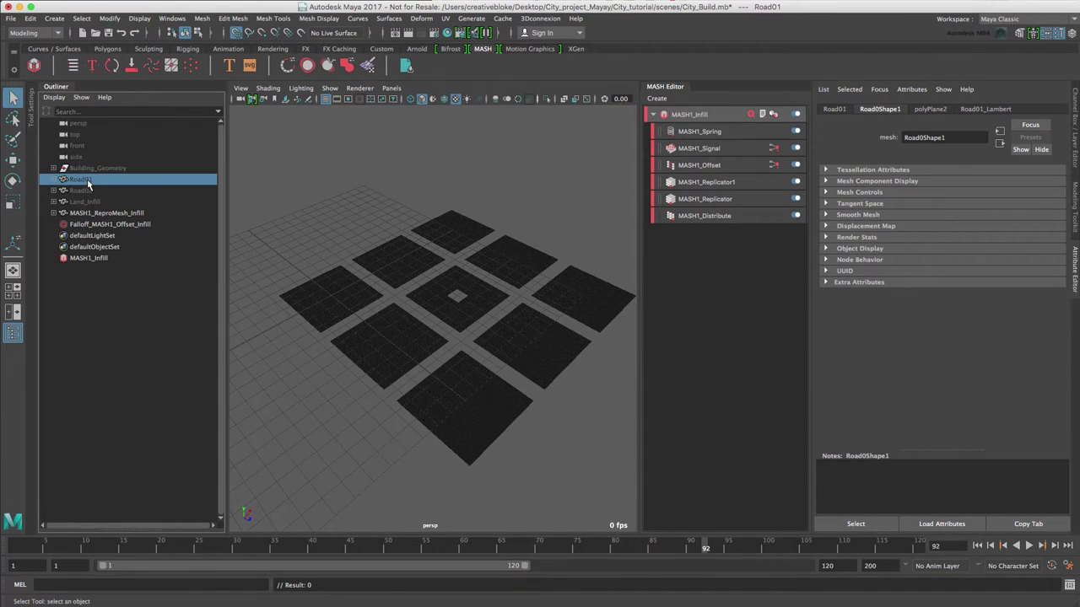
pyautogui.hotkey('shift', 'h')
# Create an empty group named 'MASH_Repromeshes'
pyautogui.click(30, 19)
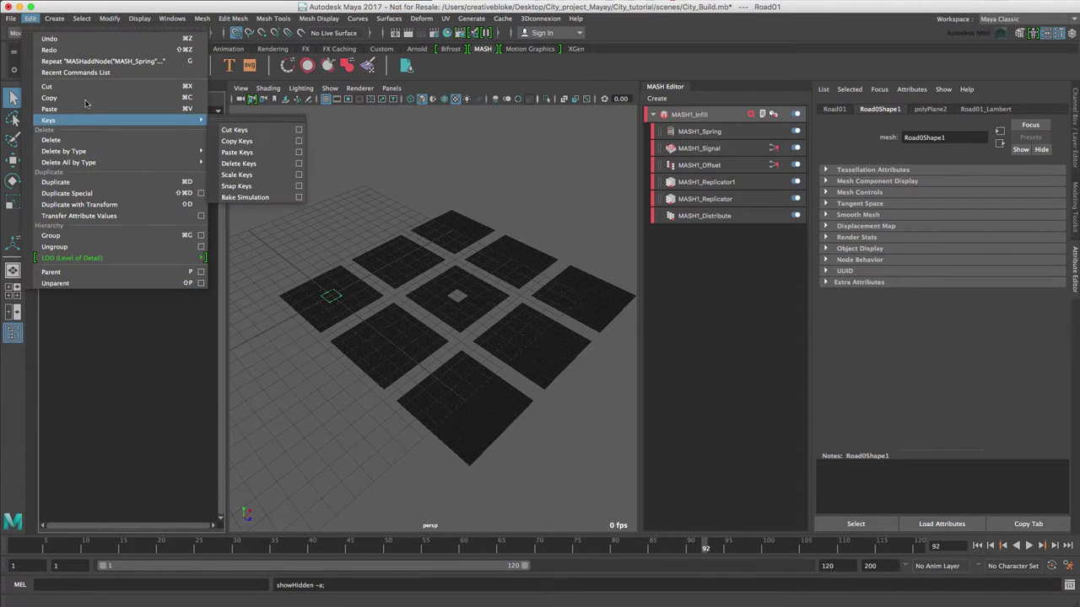
pyautogui.moveTo(54, 18)
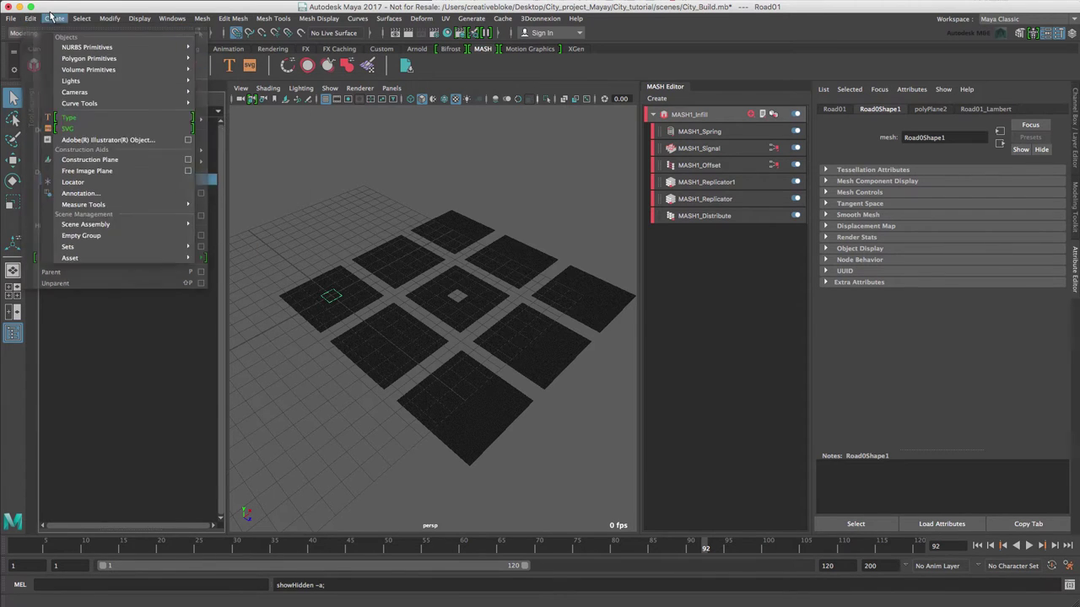
pyautogui.click(89, 236)
pyautogui.doubleClick(84, 237)
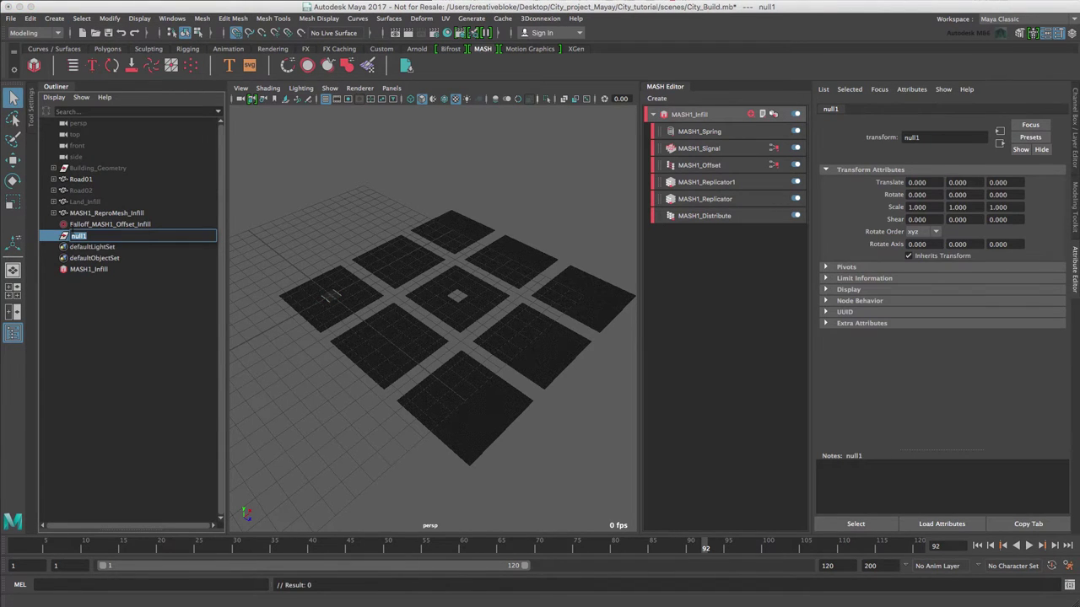
pyautogui.write('MASH_REpromeshes')
pyautogui.press('Return')
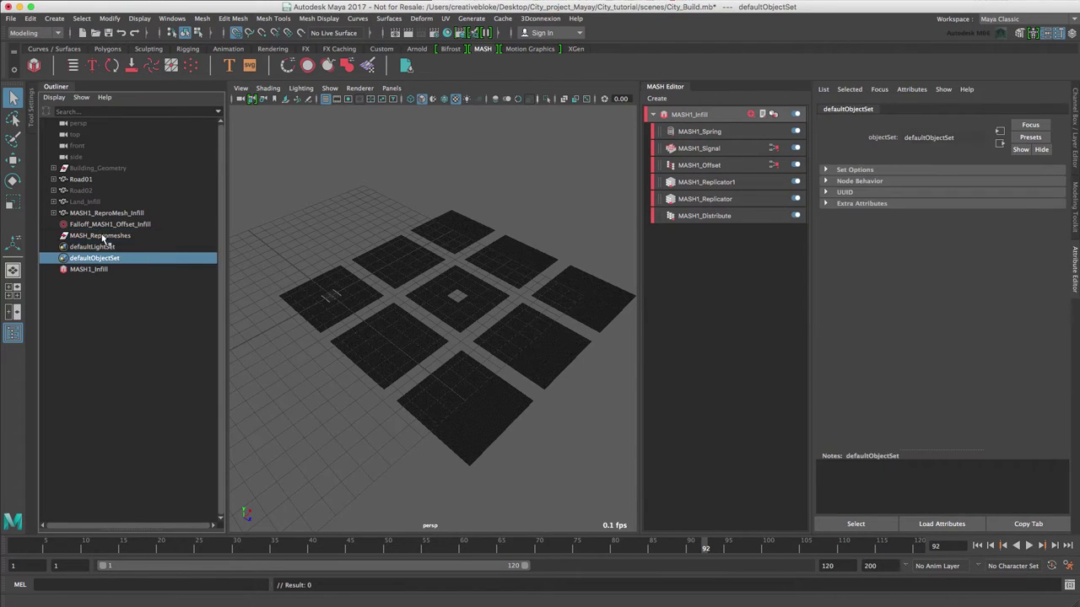
# Parent MASH1_ReproMesh_Infill under MASH_Repromeshes and hide the city block meshes
pyautogui.moveTo(101, 235); pyautogui.dragTo(108, 221)
pyautogui.moveTo(108, 224); pyautogui.dragTo(110, 233, button='middle')
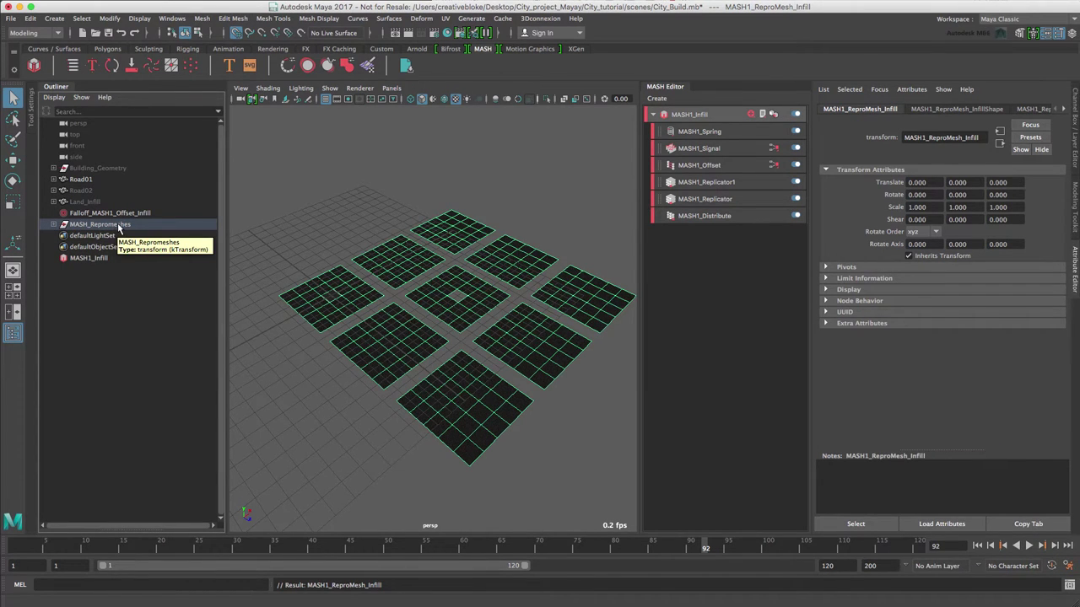
pyautogui.hotkey('ctrl', 'h')
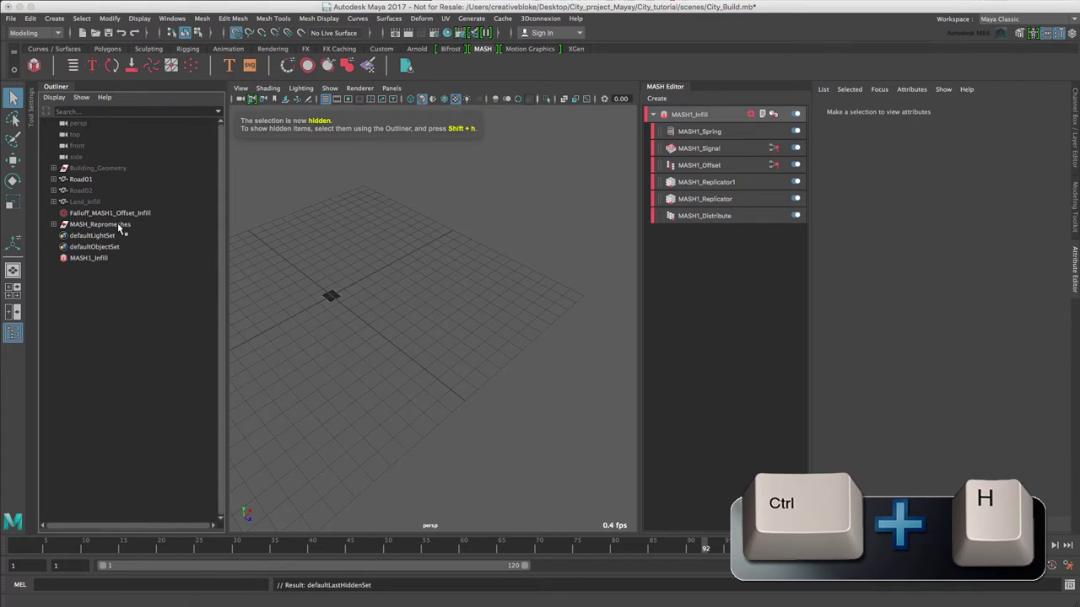
# Create a MASH network from Road01 and append '_Road_Main' to the MASH2 name
pyautogui.click(339, 295)
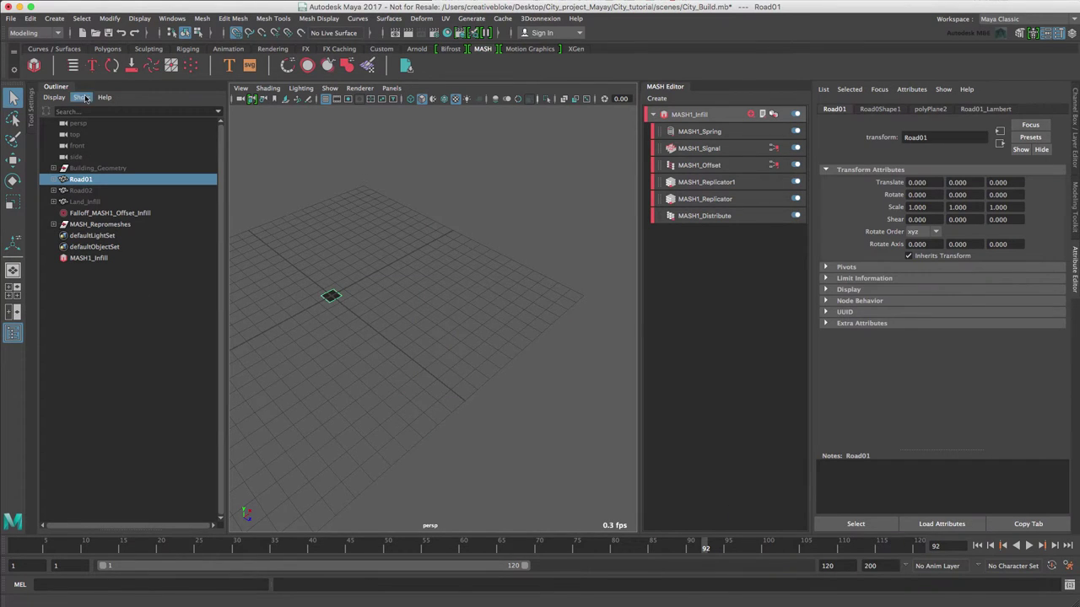
pyautogui.click(34, 68)
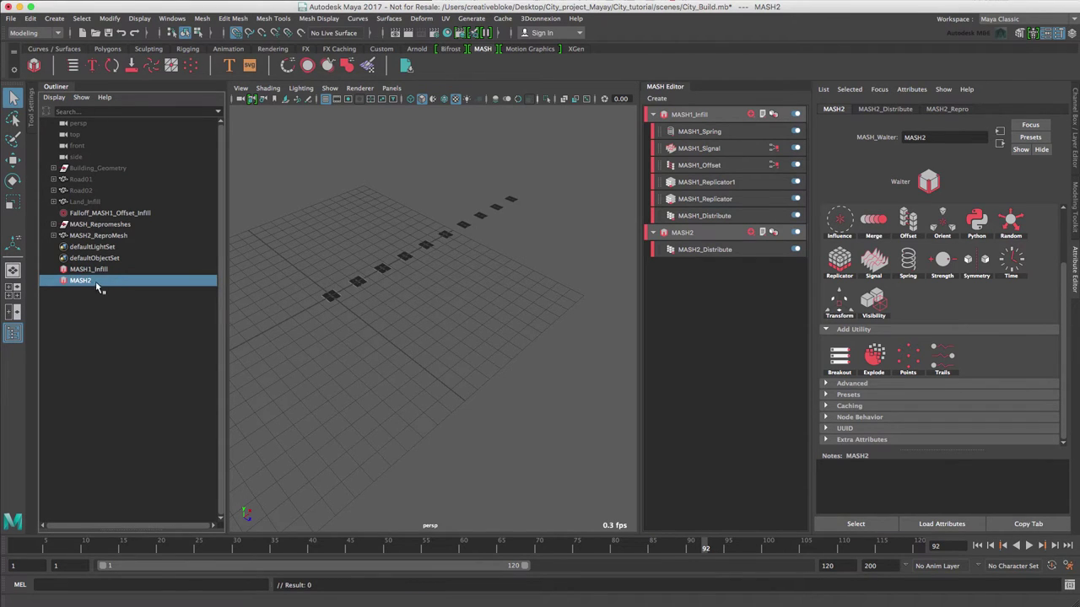
pyautogui.doubleClick(100, 284)
pyautogui.click(108, 284)
pyautogui.write('_Road_Main')
pyautogui.press('Return')
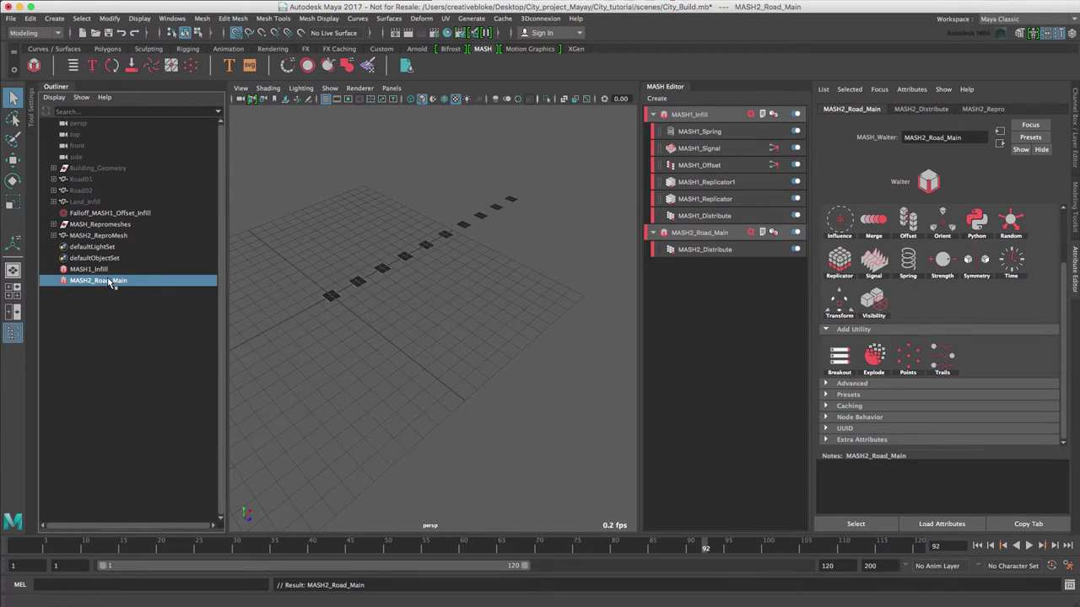
# Set MASH2_Distribute's Number of Points to 5
pyautogui.click(687, 239)
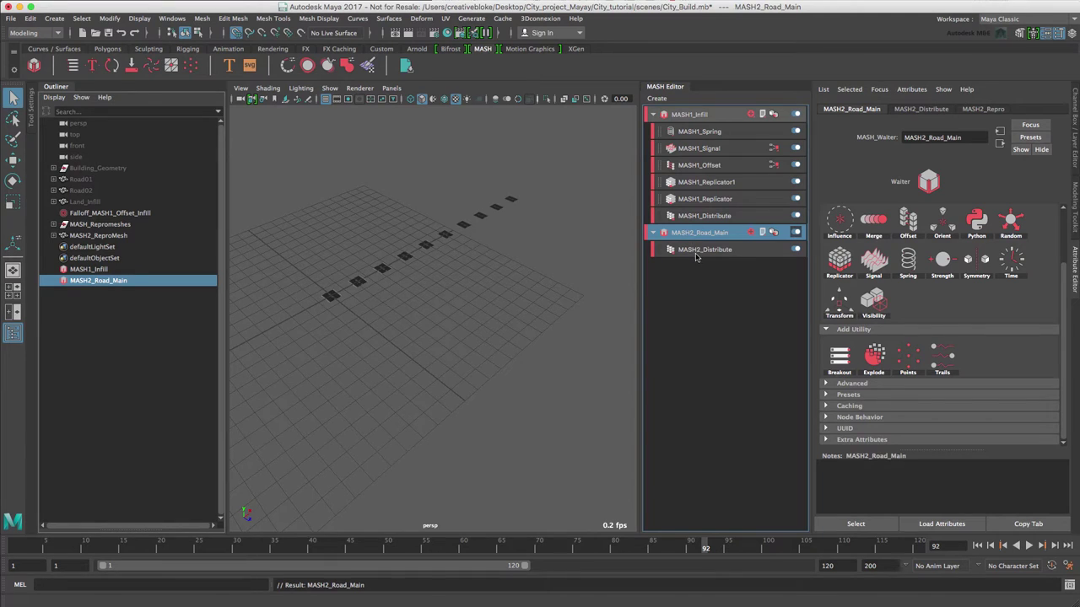
pyautogui.click(697, 256)
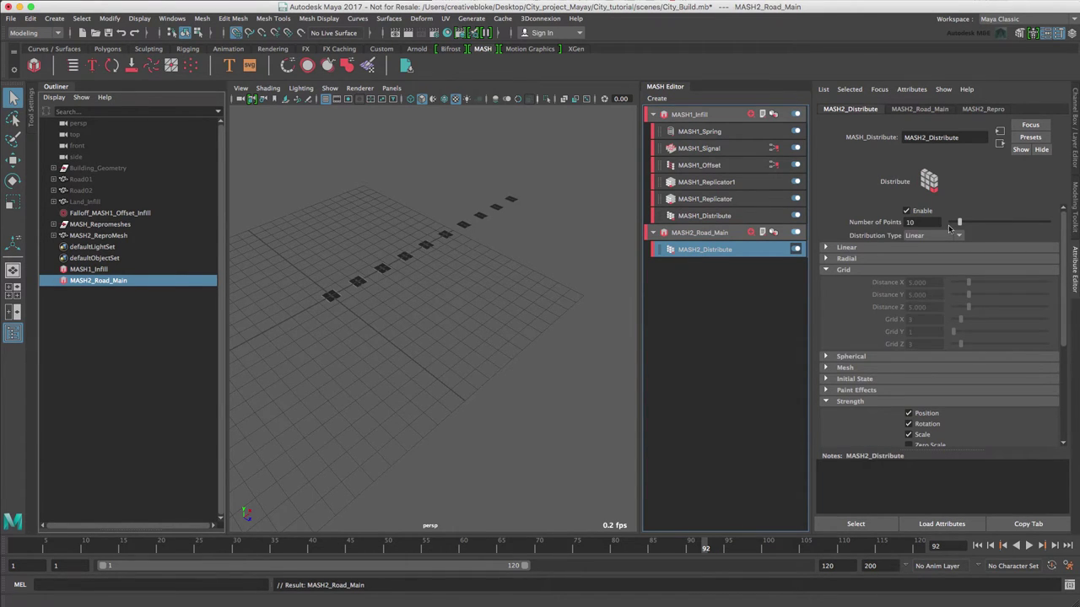
pyautogui.click(911, 222)
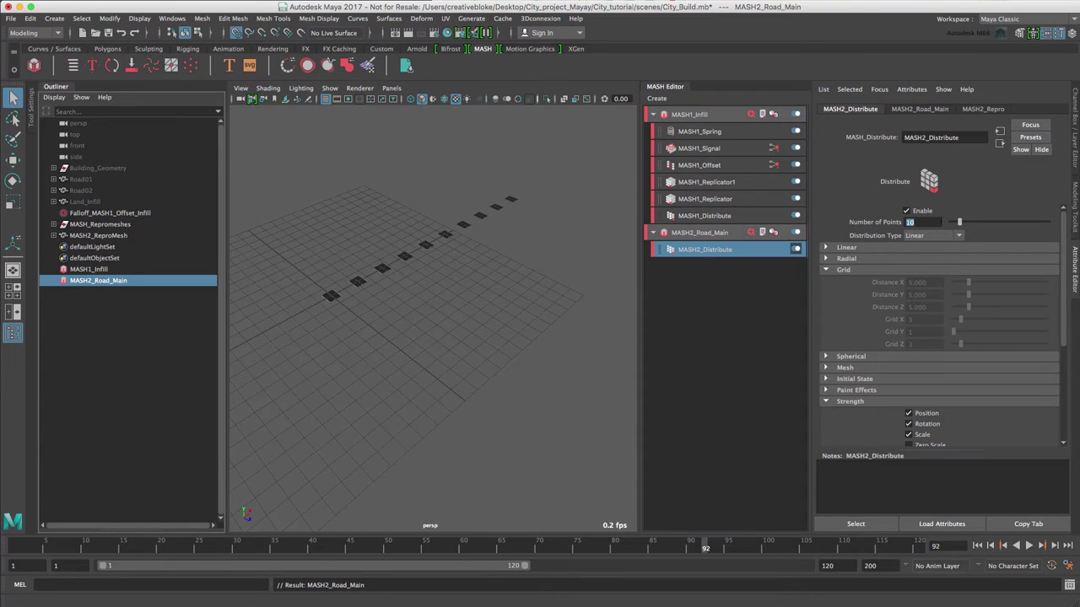
pyautogui.write('5')
pyautogui.press('Tab')
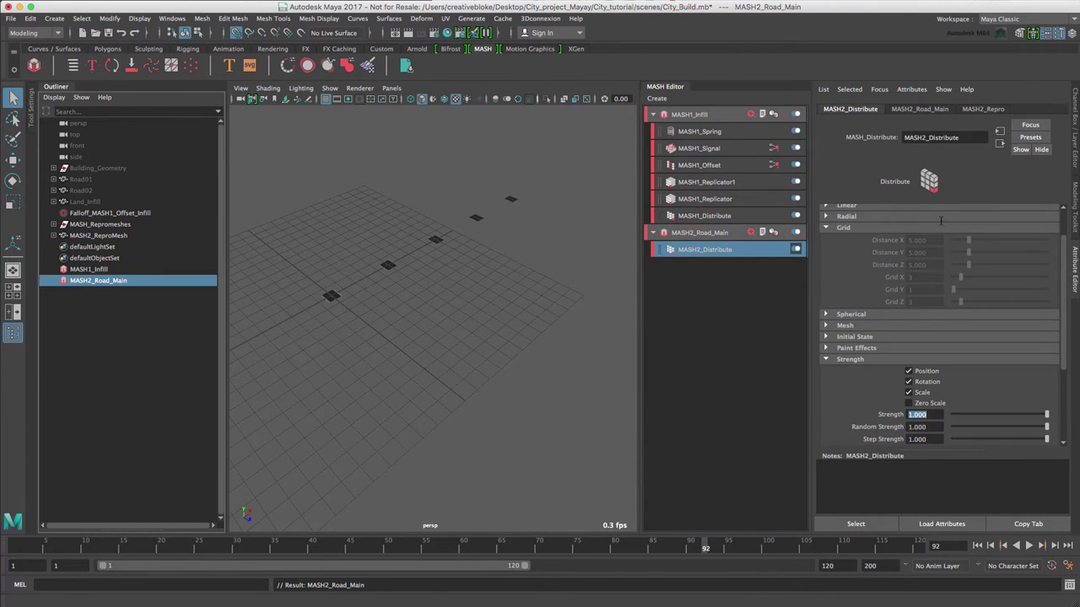
# Set the Linear distribution to Distance X 0 and Distance Z 4
pyautogui.scroll(2, 861, 238)
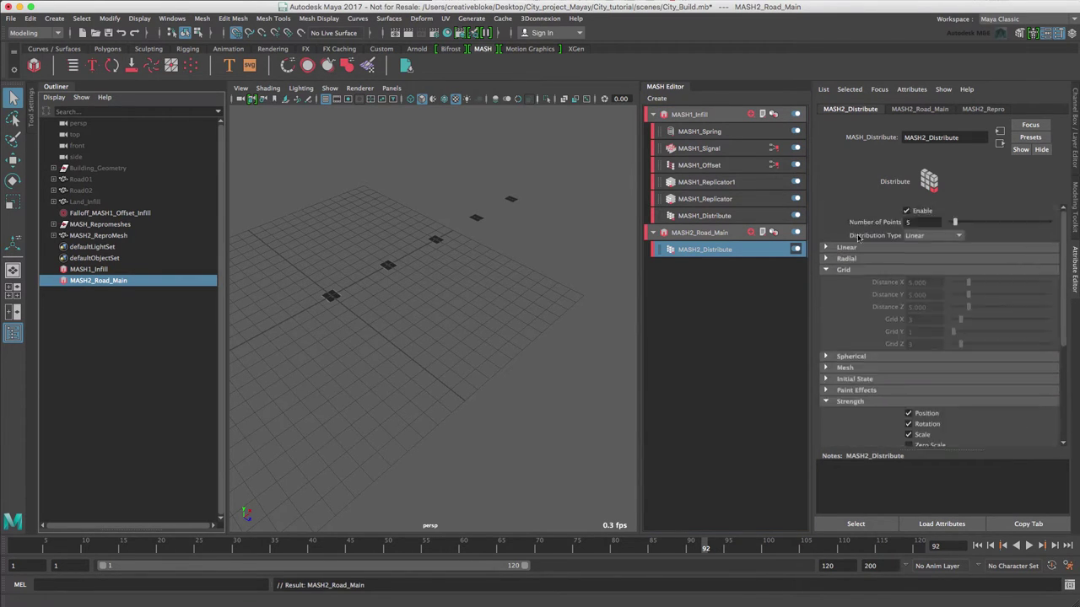
pyautogui.click(825, 247)
pyautogui.click(941, 260)
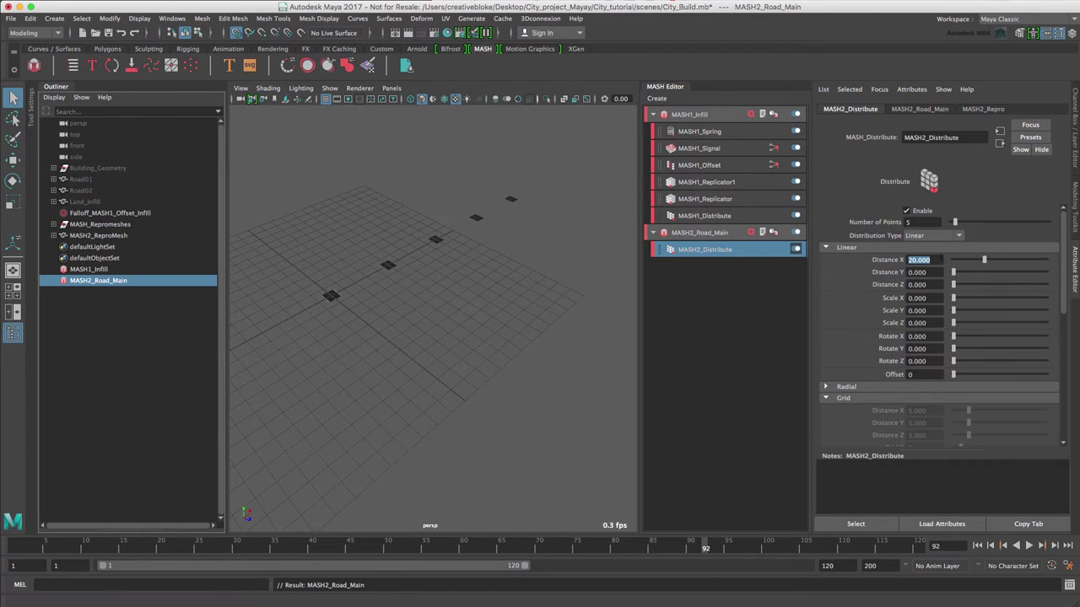
pyautogui.write('4')
pyautogui.press('Tab')
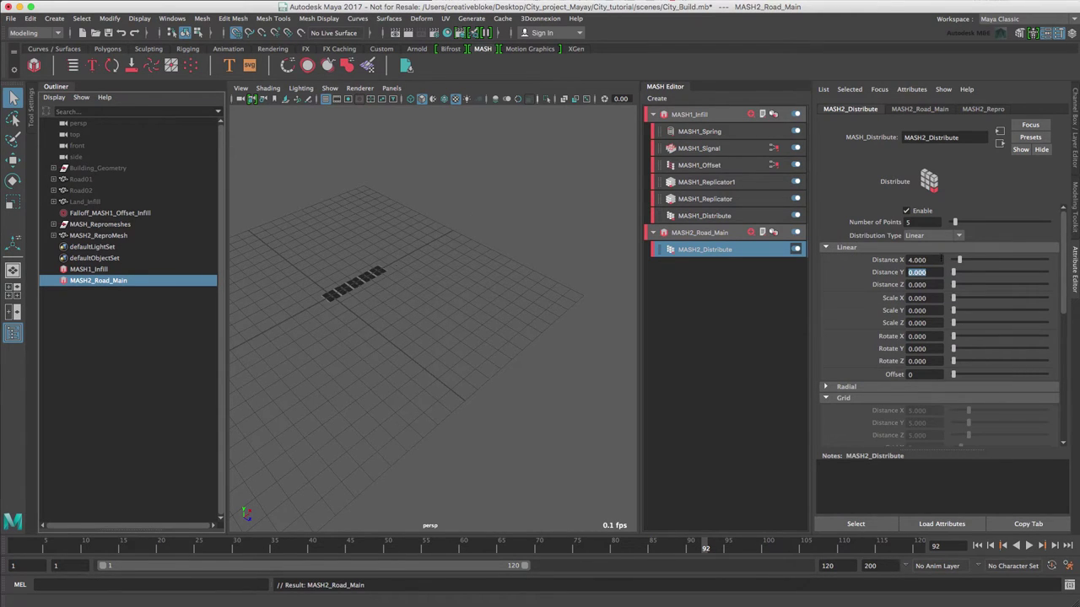
pyautogui.click(941, 260)
pyautogui.write('0')
pyautogui.press('Tab')
pyautogui.press('Tab')
pyautogui.write('4')
pyautogui.press('Tab')
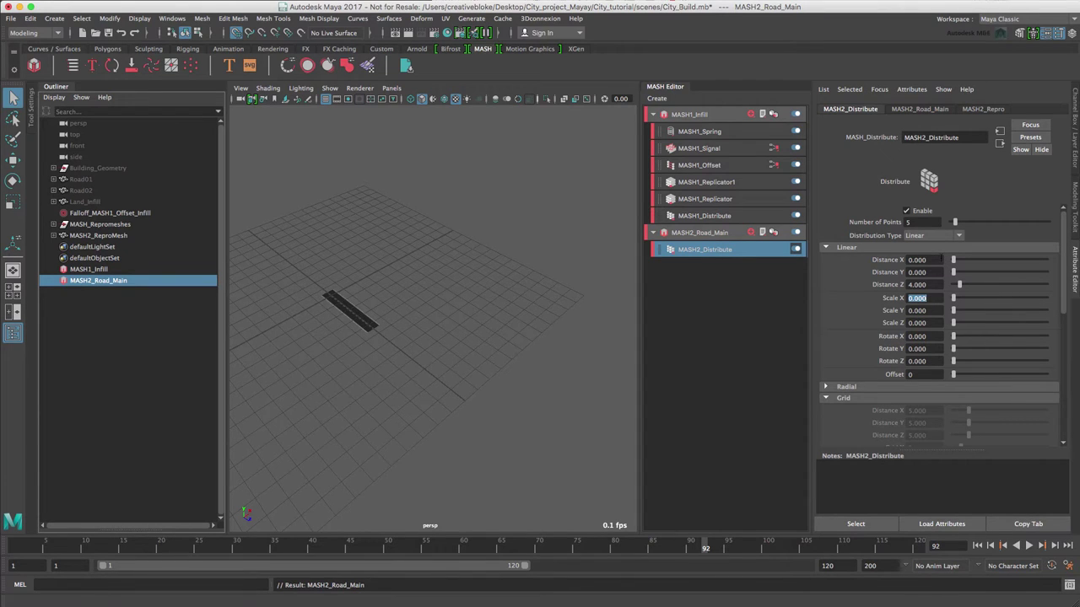
# Add a Replicator to MASH2_Road_Main with Replicants 3 and Offset Position Z 6
pyautogui.click(690, 233)
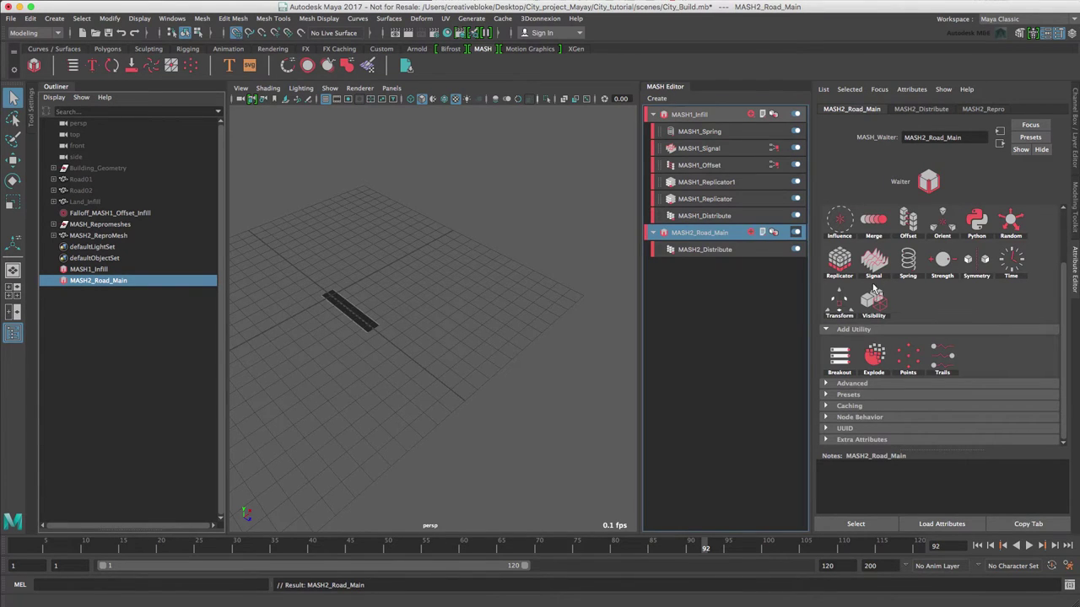
pyautogui.click(892, 268)
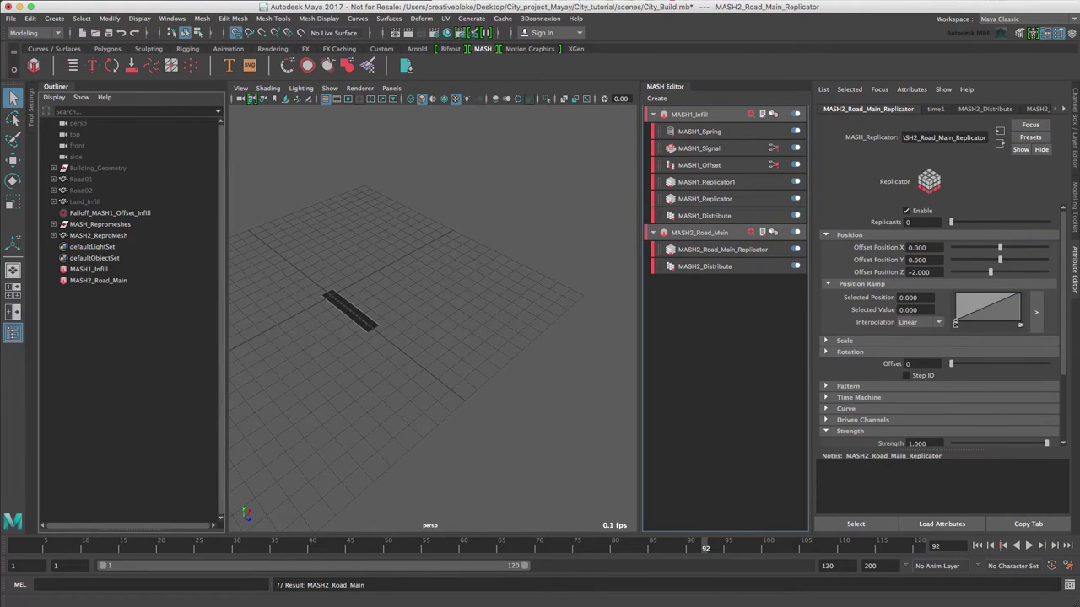
pyautogui.doubleClick(908, 222)
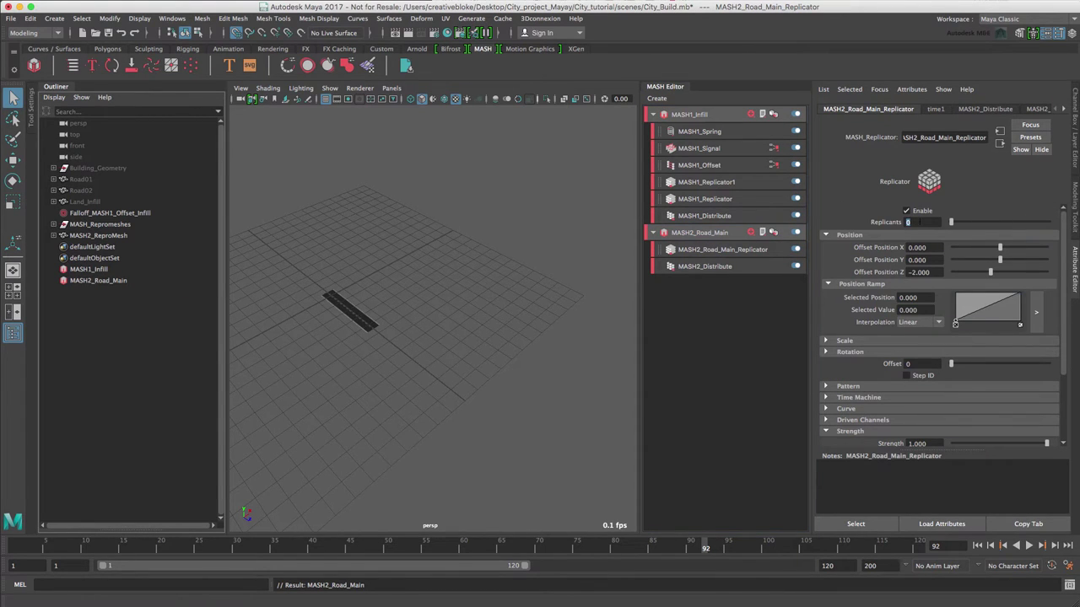
pyautogui.write('3')
pyautogui.press('Return')
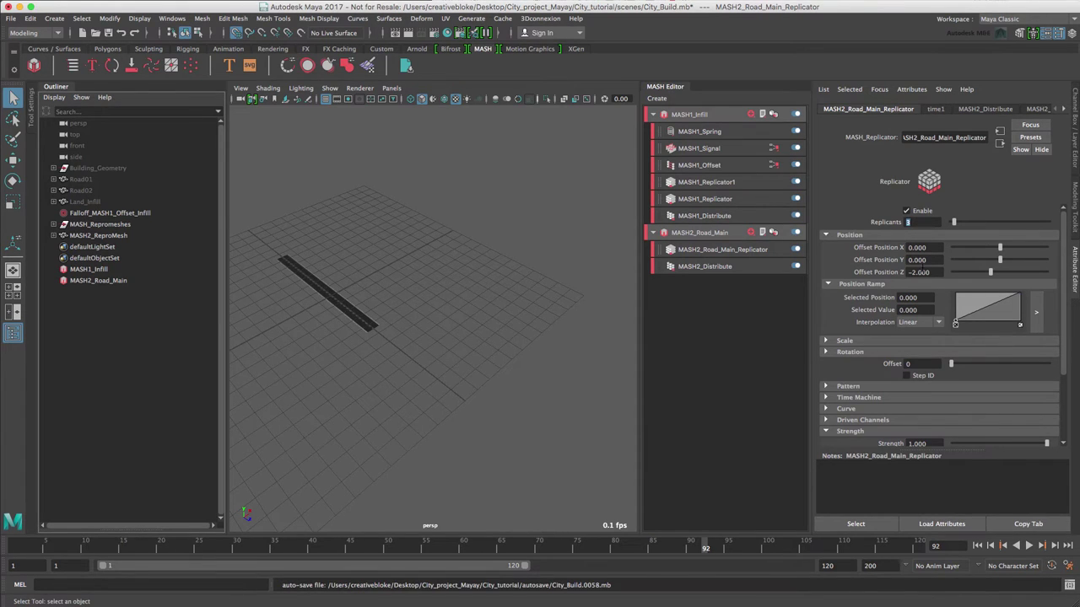
pyautogui.doubleClick(918, 273)
pyautogui.write('6')
pyautogui.press('Return')
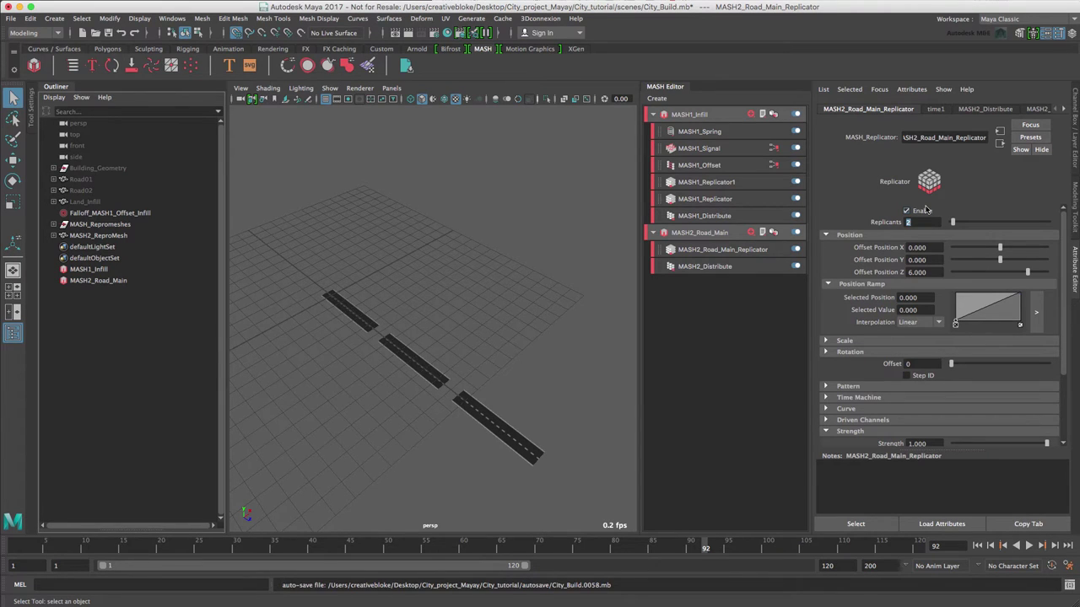
# Unhide MASH1_ReproMesh_Infill's city blocks and add a Transform node to MASH2_Road_Main
pyautogui.click(56, 225)
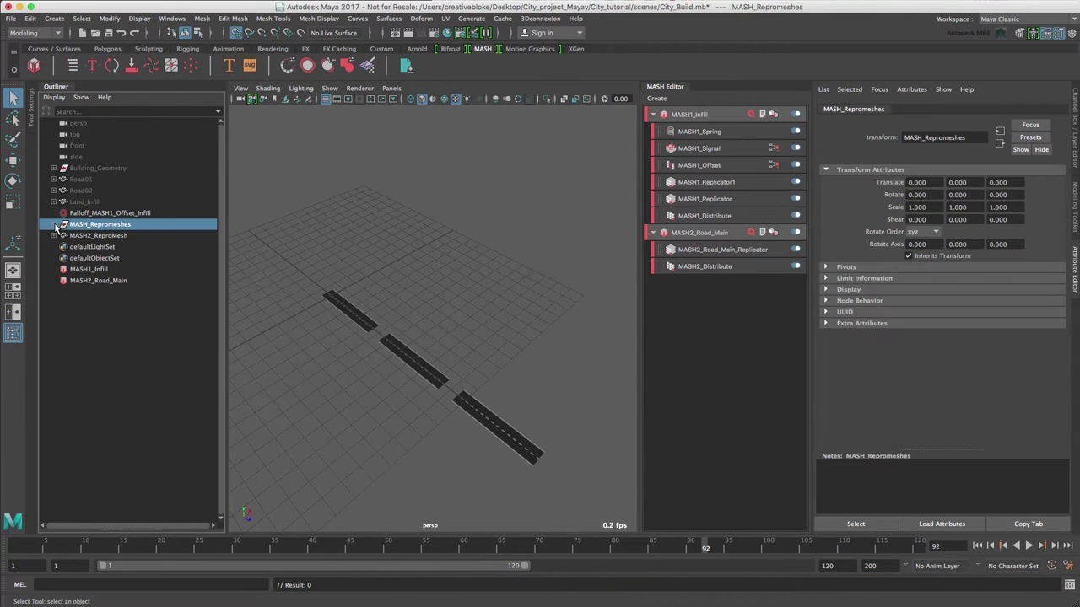
pyautogui.click(54, 224)
pyautogui.click(110, 237)
pyautogui.hotkey('shift', 'h')
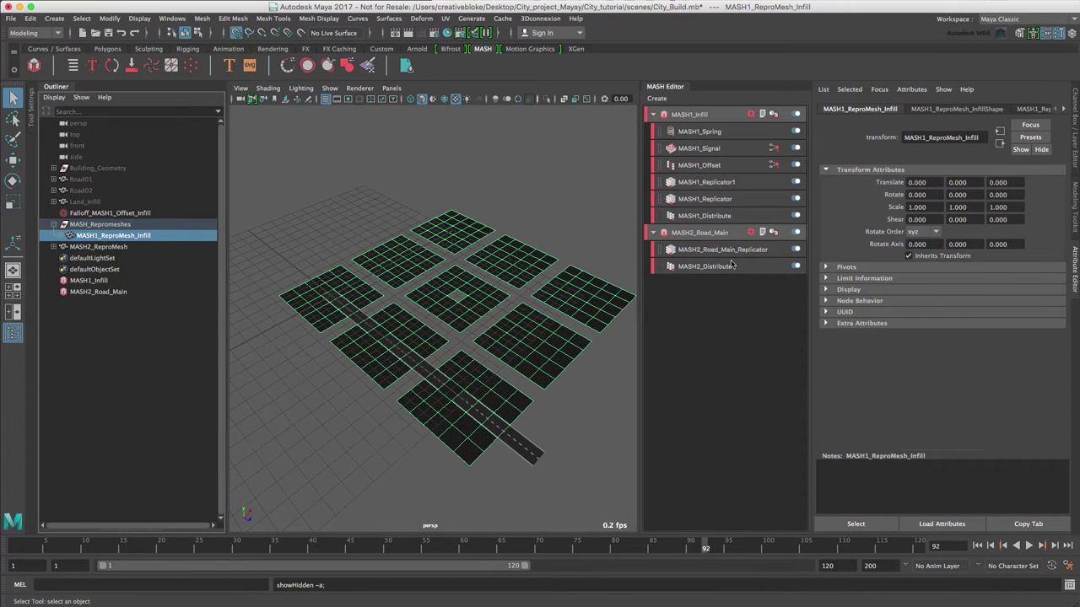
pyautogui.click(700, 232)
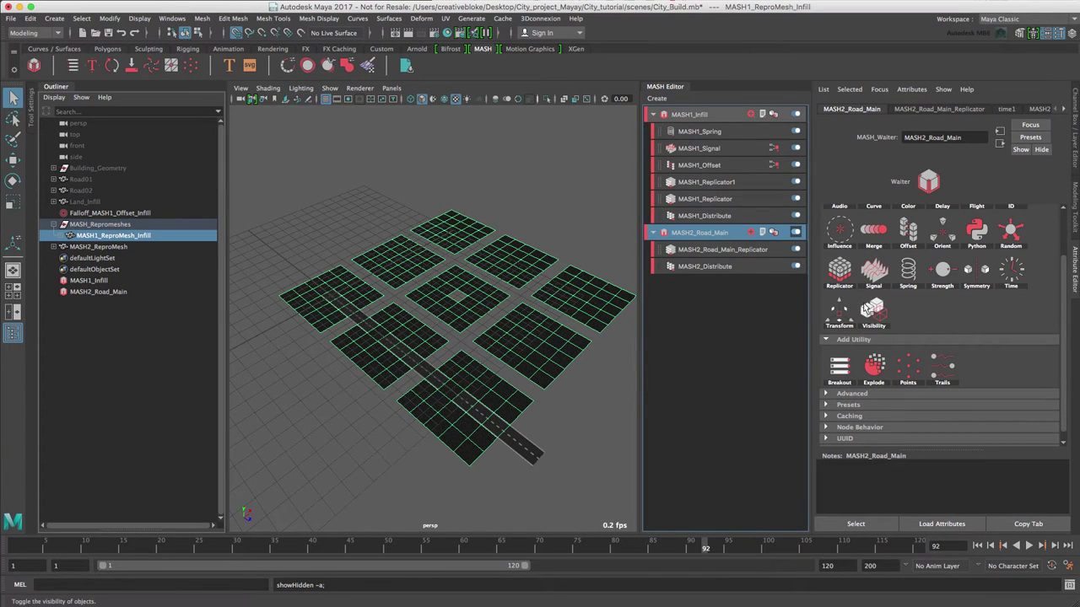
pyautogui.click(841, 312)
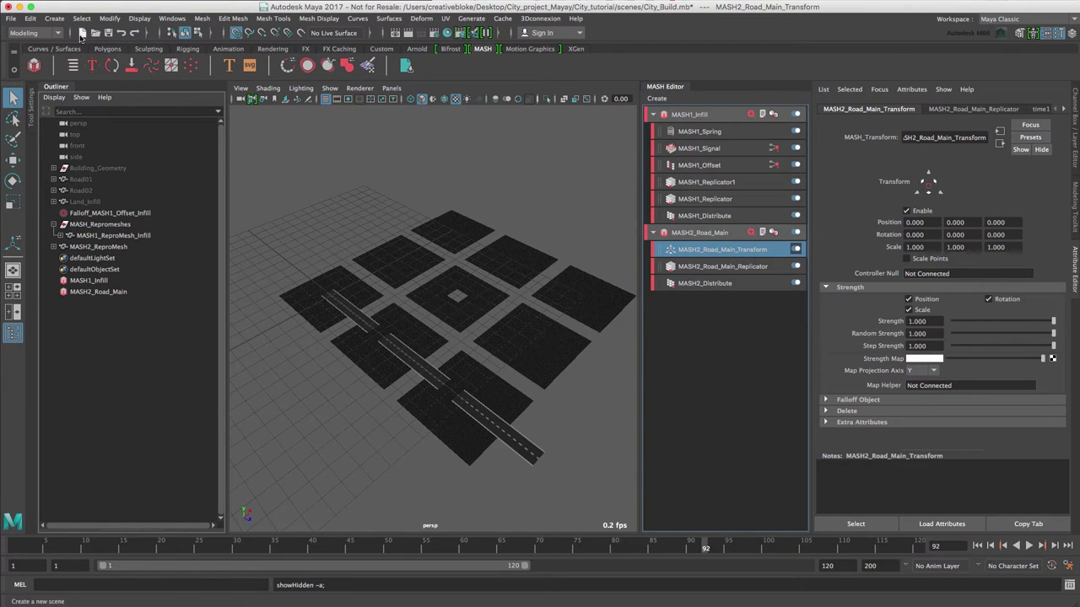
# Create a locator named 'MASH2_Road_Main_Transform'
pyautogui.click(54, 18)
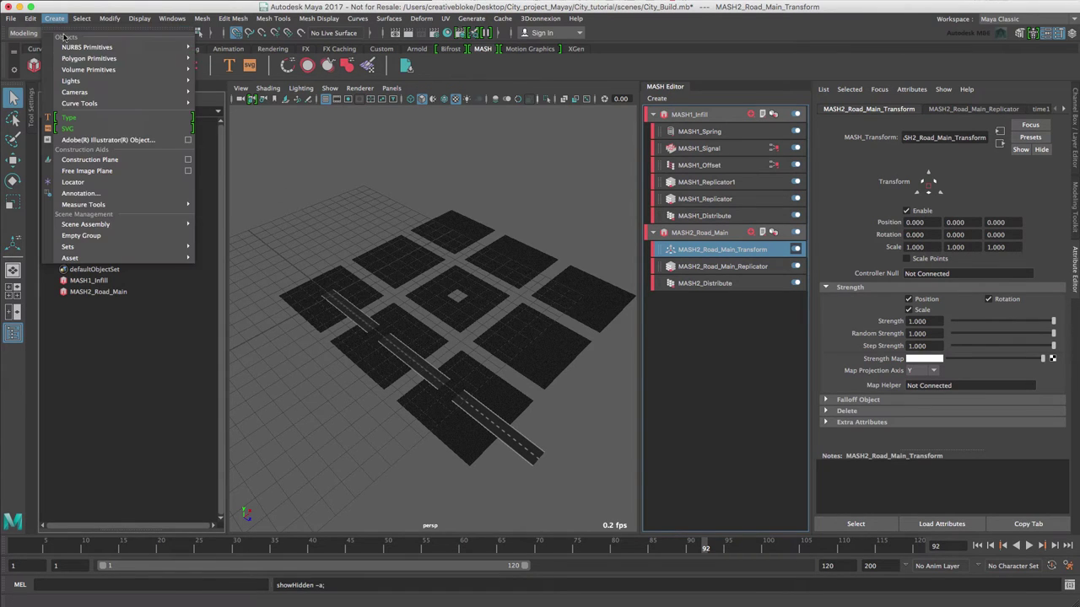
pyautogui.click(104, 182)
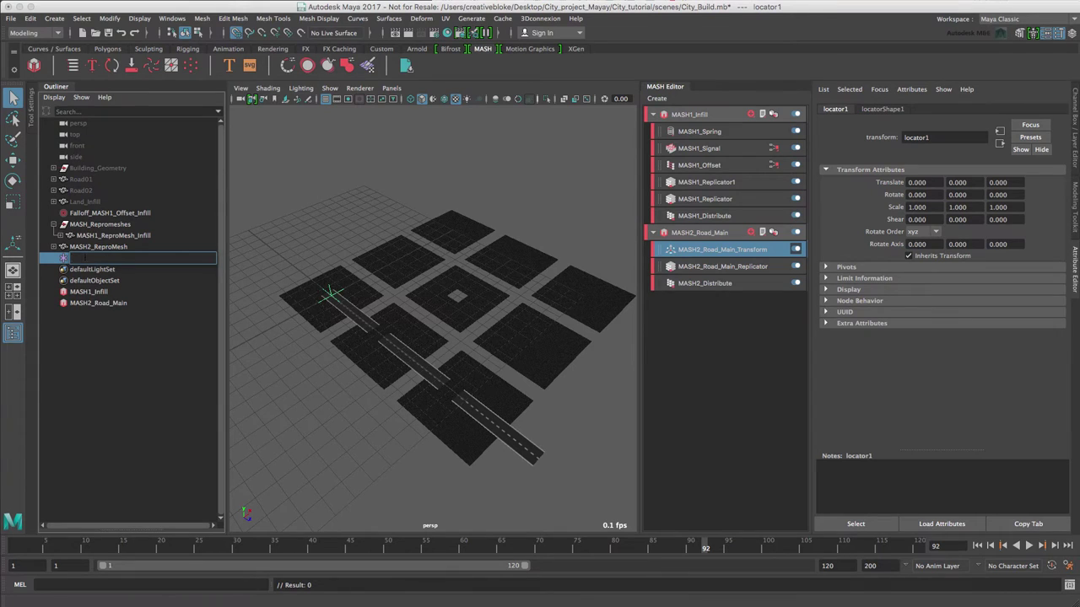
pyautogui.write('MASH2_Road_Main_Transform')
pyautogui.press('Return')
# Connect the locator as the road Transform node's Controller Null
pyautogui.click(693, 251)
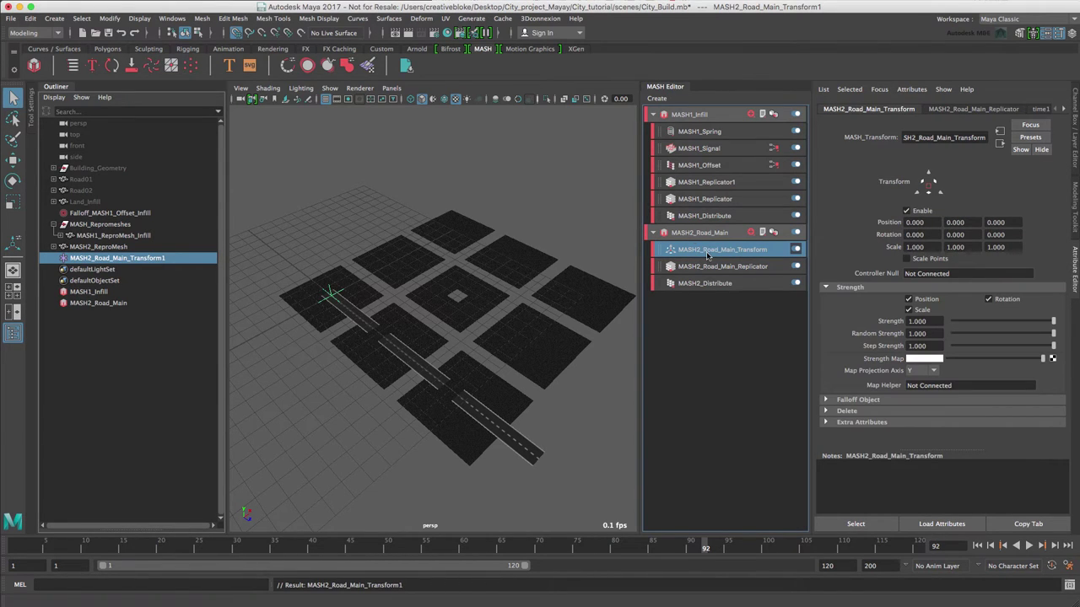
pyautogui.click(696, 256)
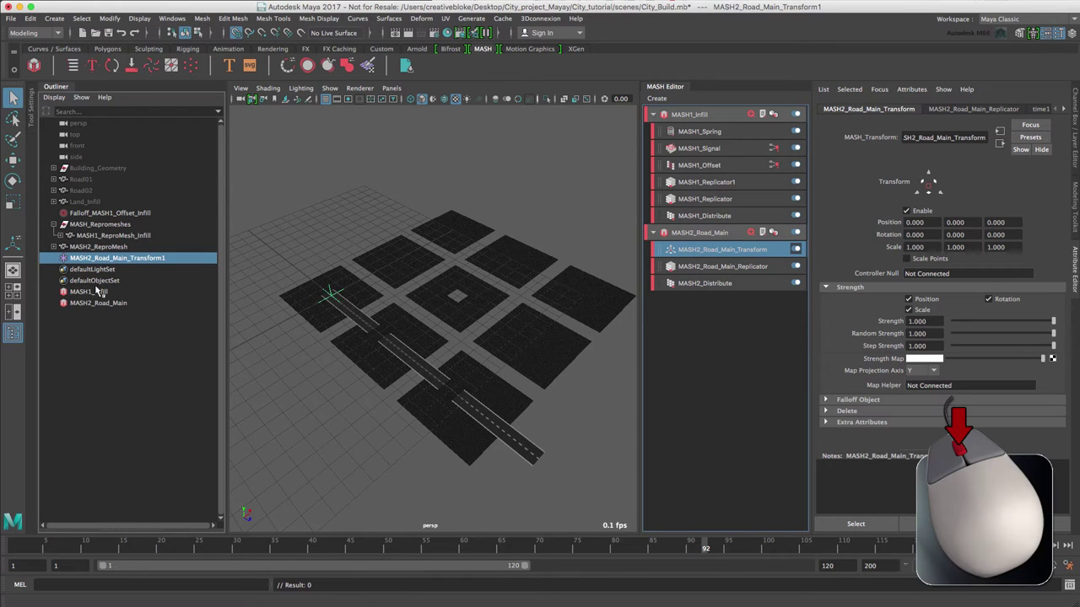
pyautogui.moveTo(97, 262); pyautogui.dragTo(931, 278)
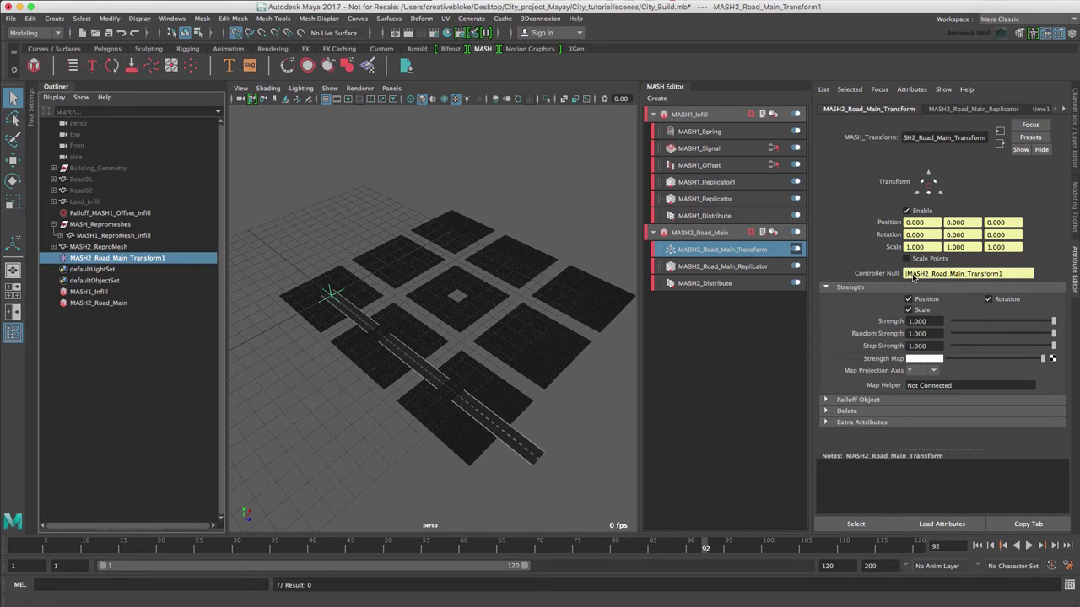
# Move the controller locator to position -3, 0, -2 so the road sits between blocks
pyautogui.press('w')
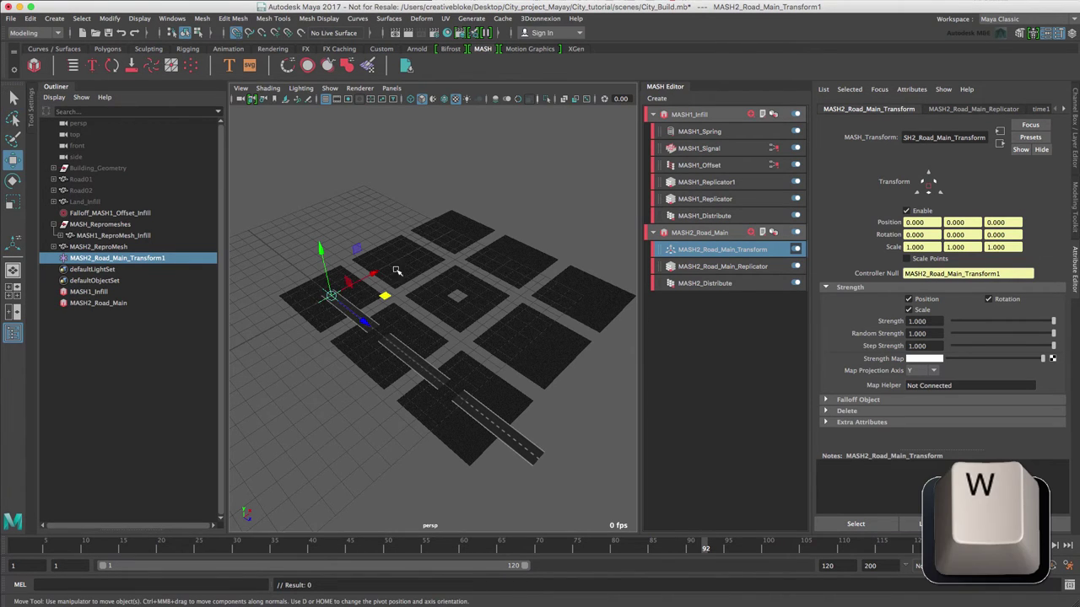
pyautogui.moveTo(374, 276); pyautogui.dragTo(303, 327)
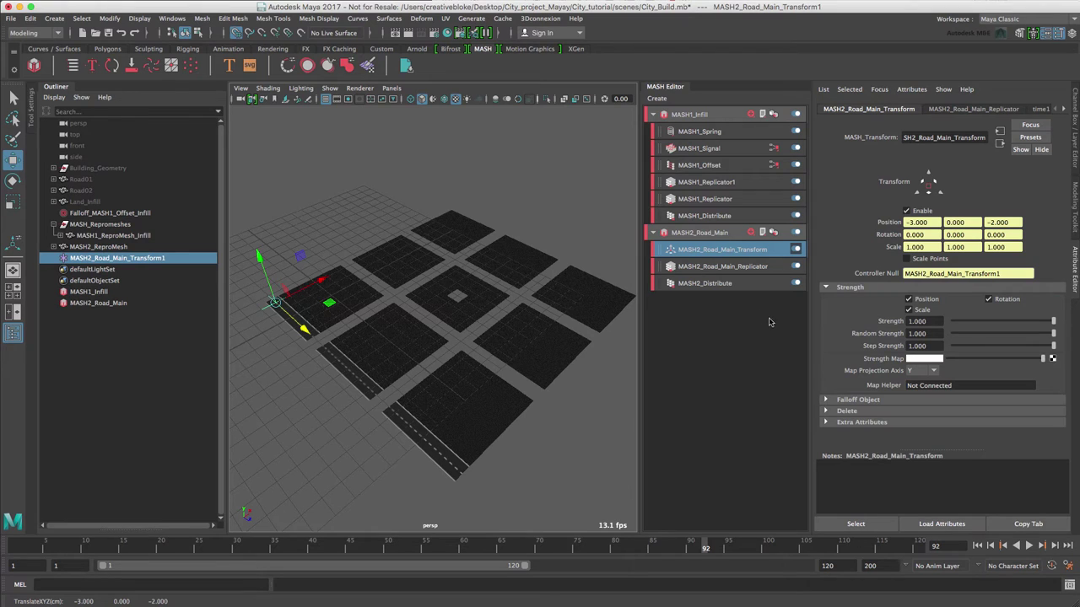
# Add a second Replicator to MASH2_Road_Main and place it below the Transform node
pyautogui.click(729, 267)
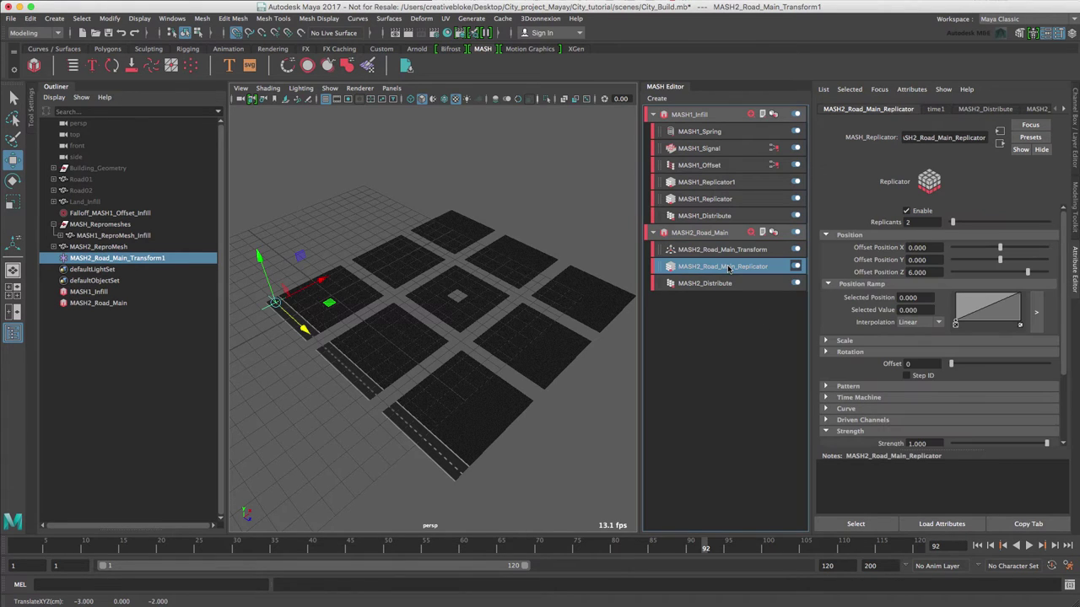
pyautogui.click(706, 235)
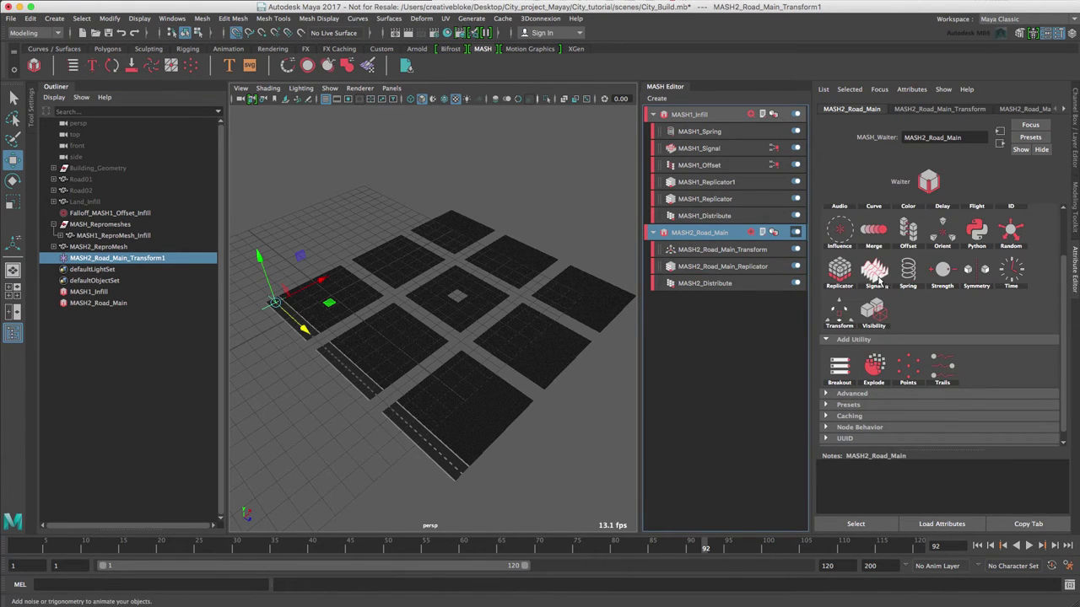
pyautogui.click(846, 281)
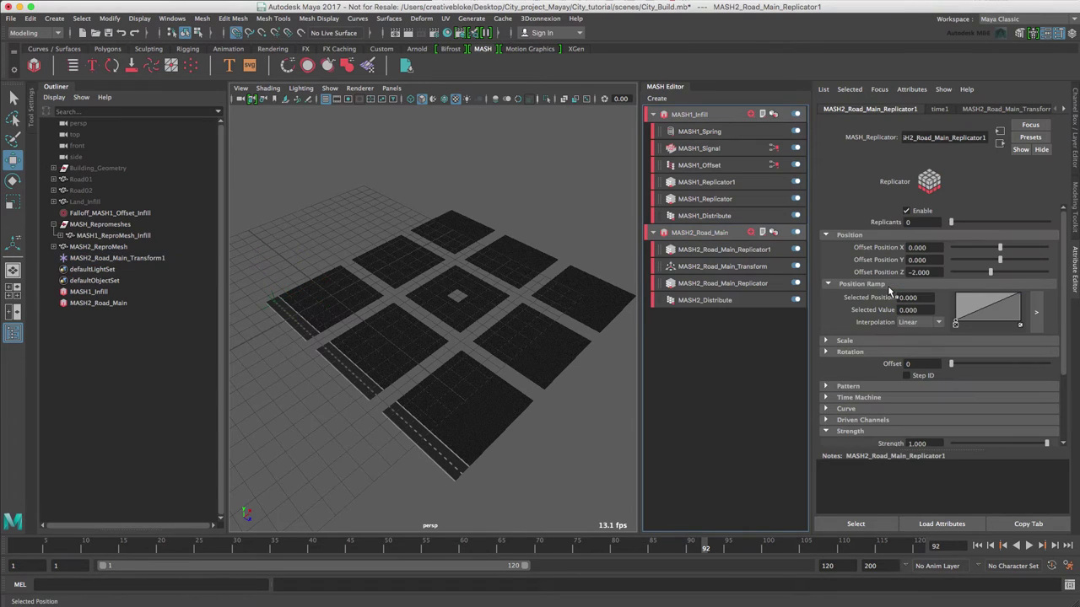
pyautogui.moveTo(689, 254); pyautogui.dragTo(687, 277)
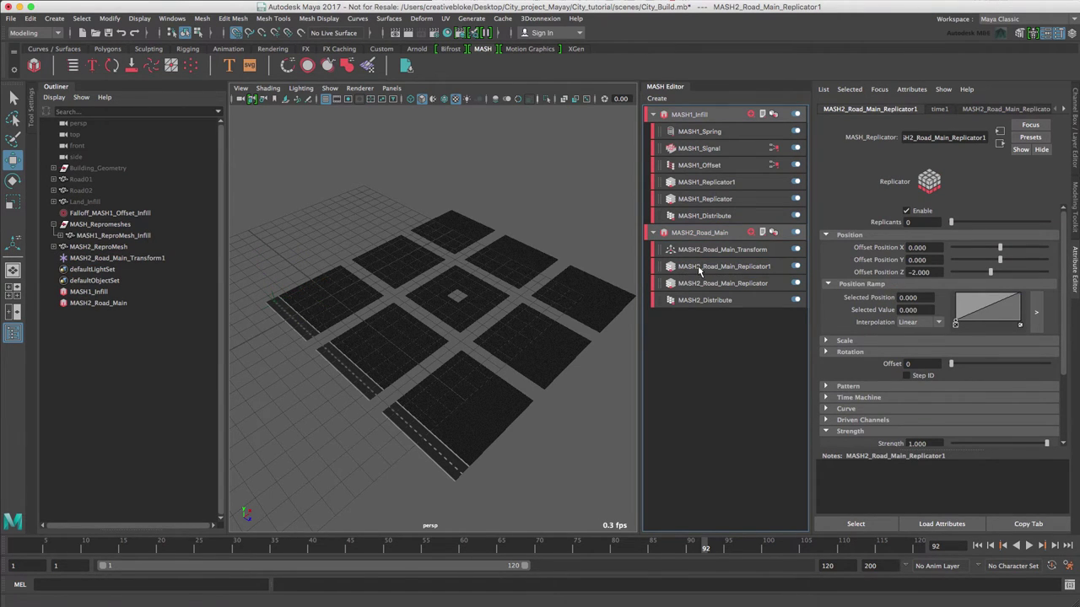
# Set the new Replicator to Offset Position Z 0, Replicants 3 and Offset Position X 6
pyautogui.click(698, 269)
pyautogui.click(918, 271)
pyautogui.write('0')
pyautogui.press('Return')
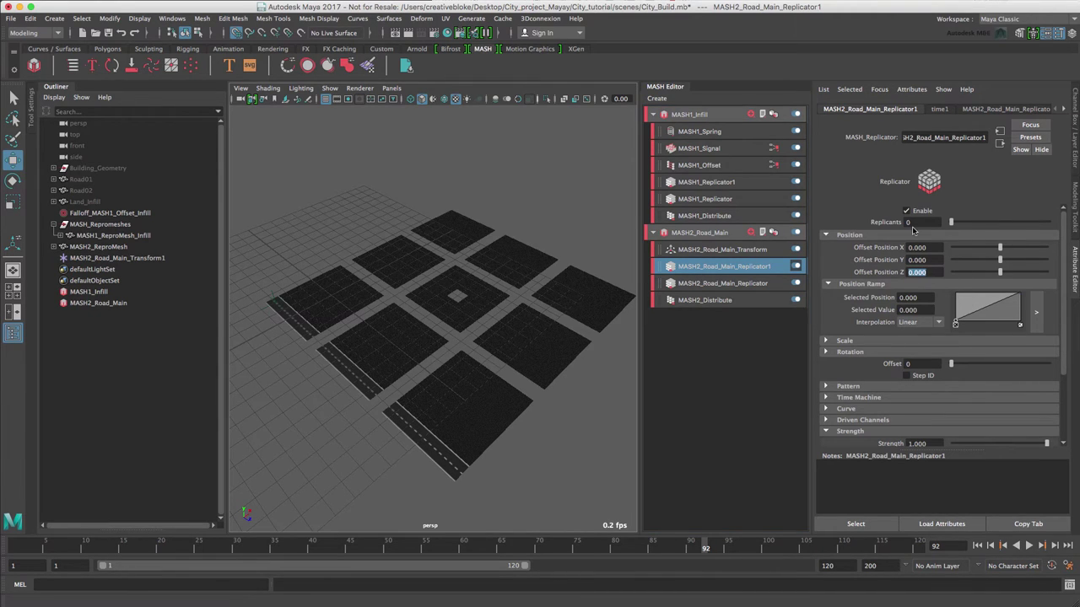
pyautogui.click(910, 223)
pyautogui.write('3')
pyautogui.press('Tab')
pyautogui.write('6')
pyautogui.press('Return')
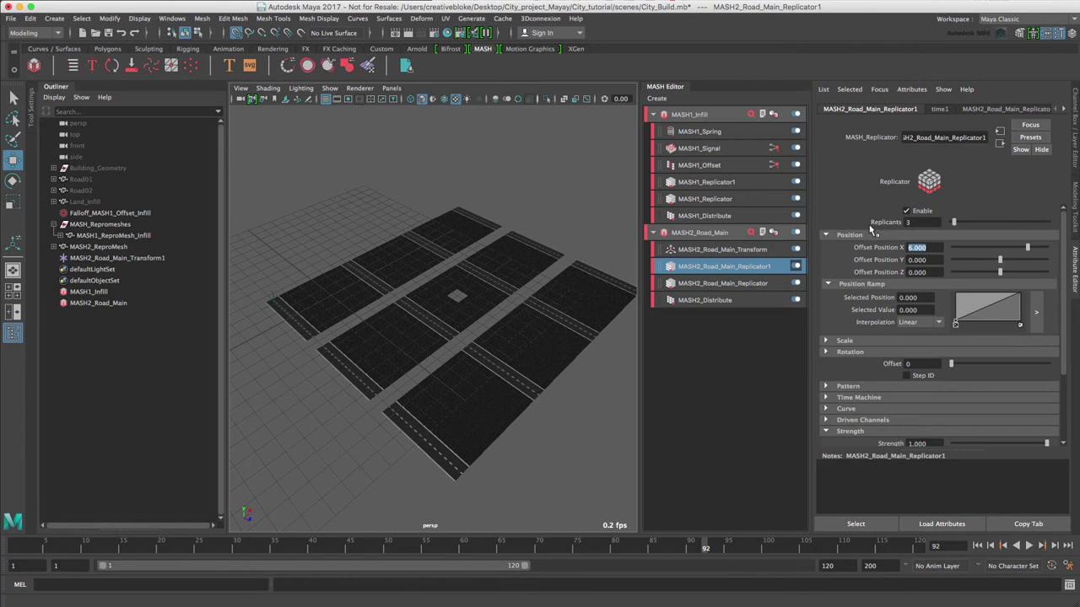
# Add a Signal node to MASH2_Road_Main with Position X and Z noise set to 0
pyautogui.click(712, 232)
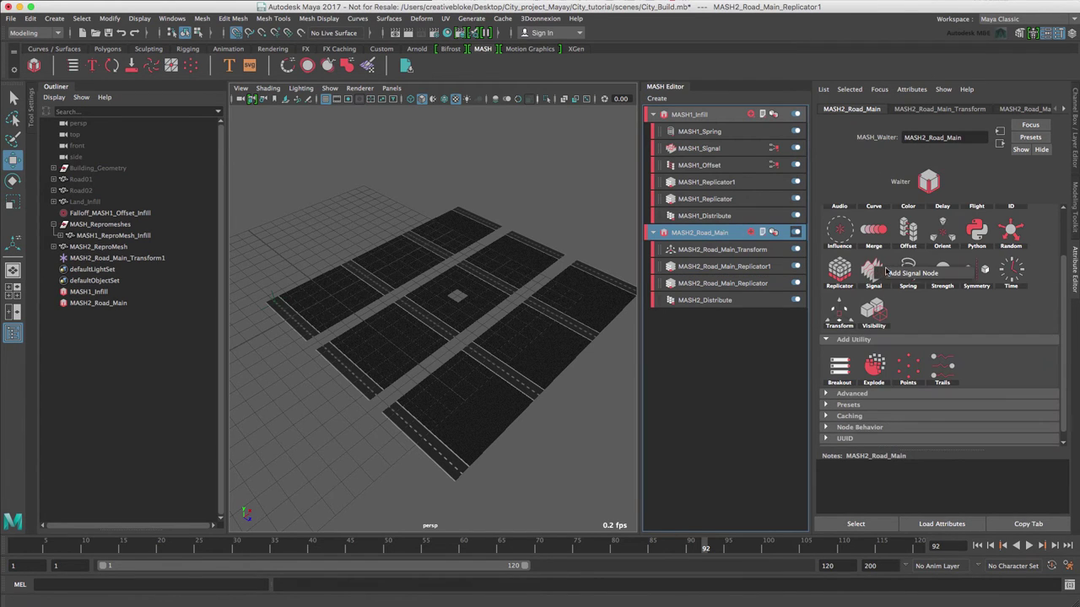
pyautogui.click(892, 271)
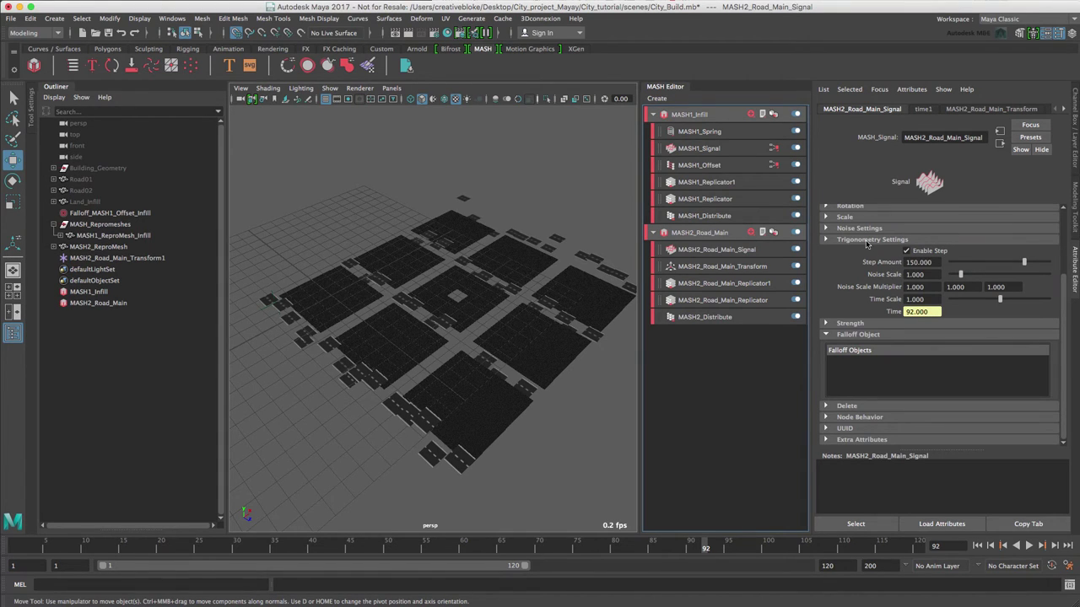
pyautogui.scroll(3, 868, 265)
pyautogui.click(923, 259)
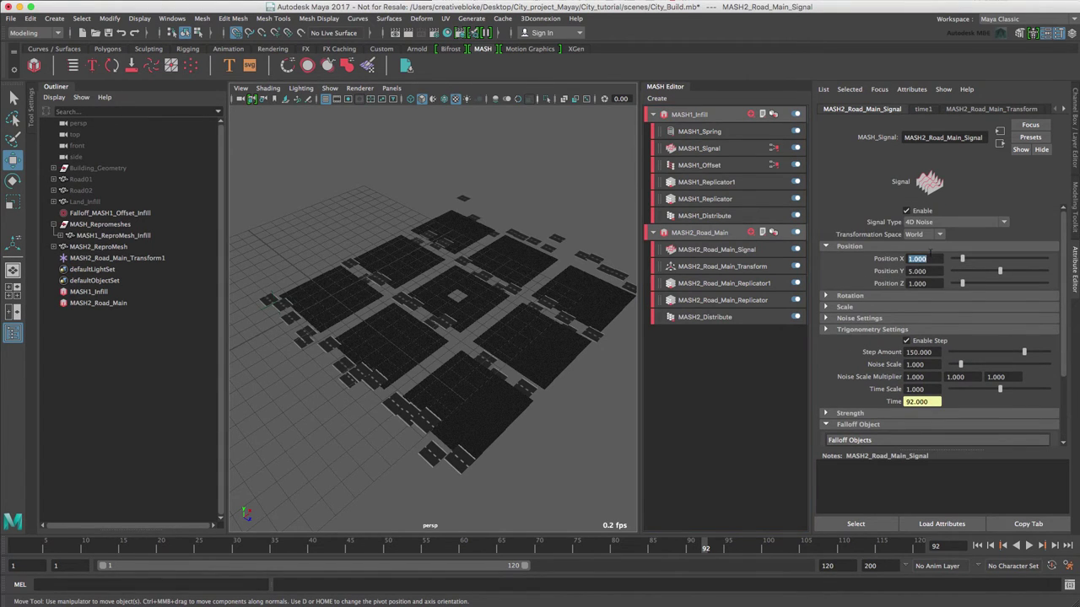
pyautogui.write('0')
pyautogui.press('Tab')
pyautogui.press('Tab')
pyautogui.write('0')
pyautogui.press('Tab')
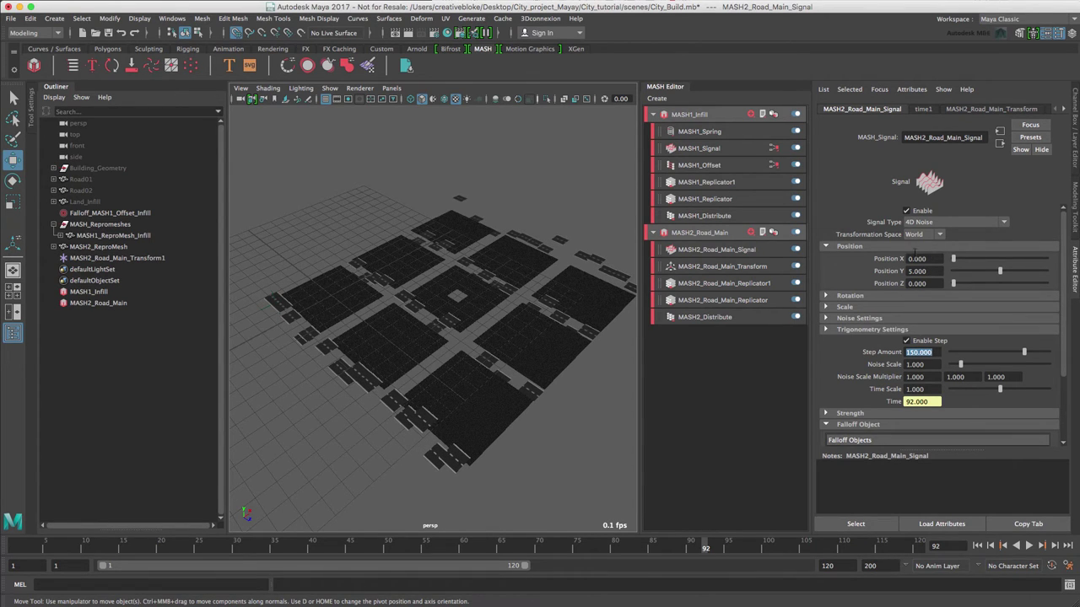
# Create a falloff object for the road Signal and move its sphere to the grid centre
pyautogui.scroll(-3, 922, 293)
pyautogui.rightClick(888, 369)
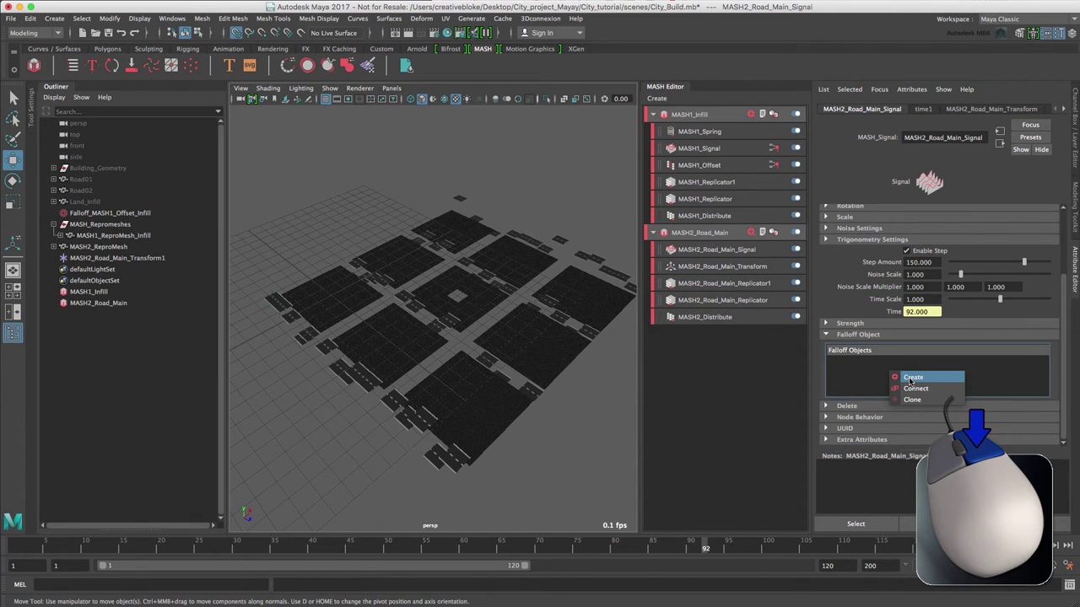
pyautogui.click(912, 377)
pyautogui.moveTo(384, 296); pyautogui.dragTo(457, 295)
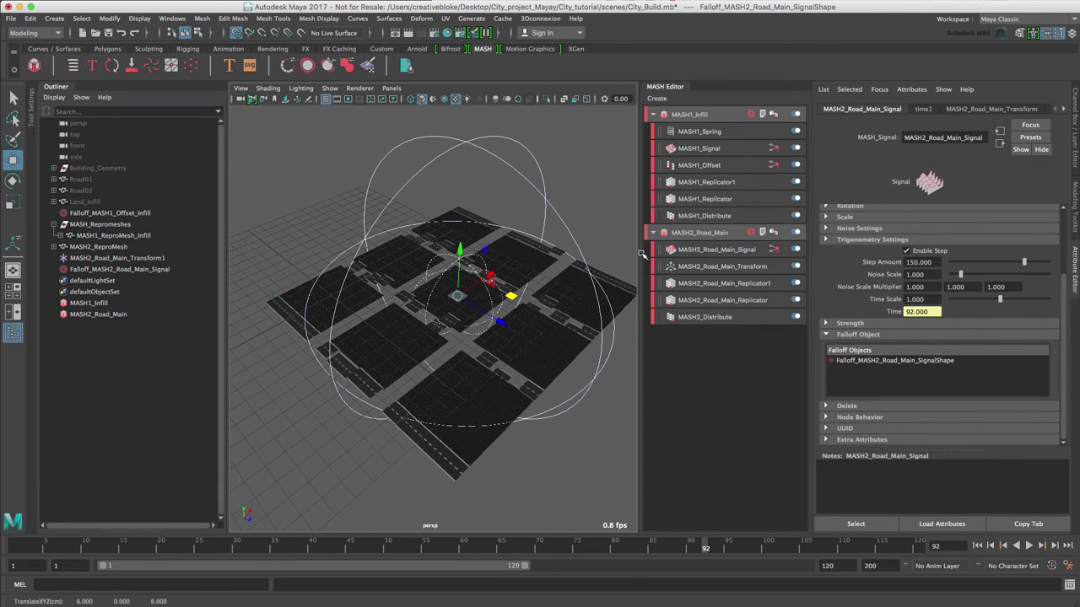
# Enable Invert Falloff on Falloff_MASH2_Road_Main_Signal's shape settings
pyautogui.click(103, 270)
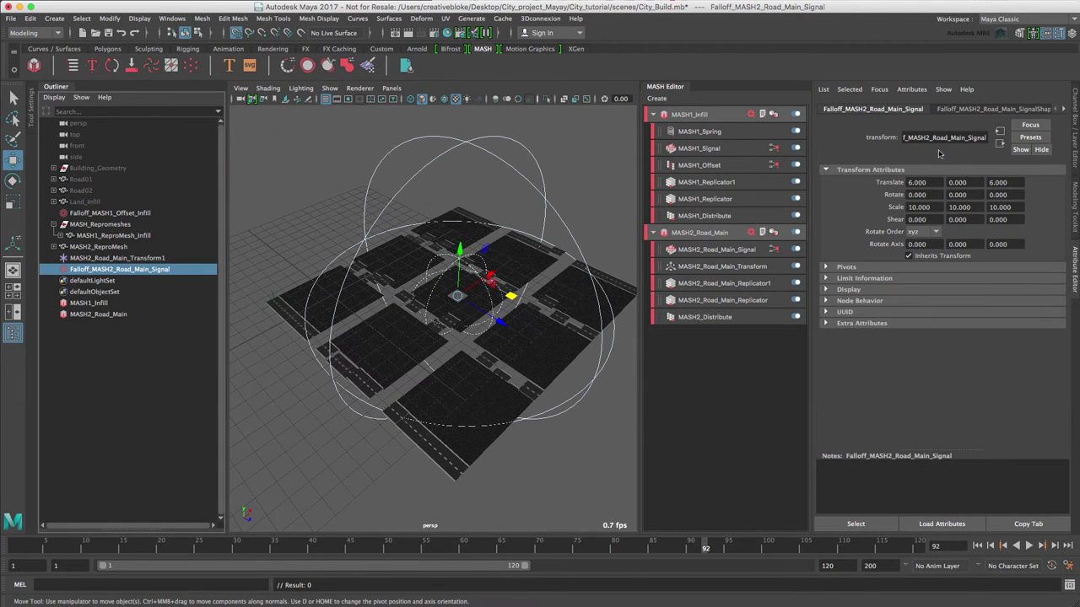
pyautogui.click(978, 110)
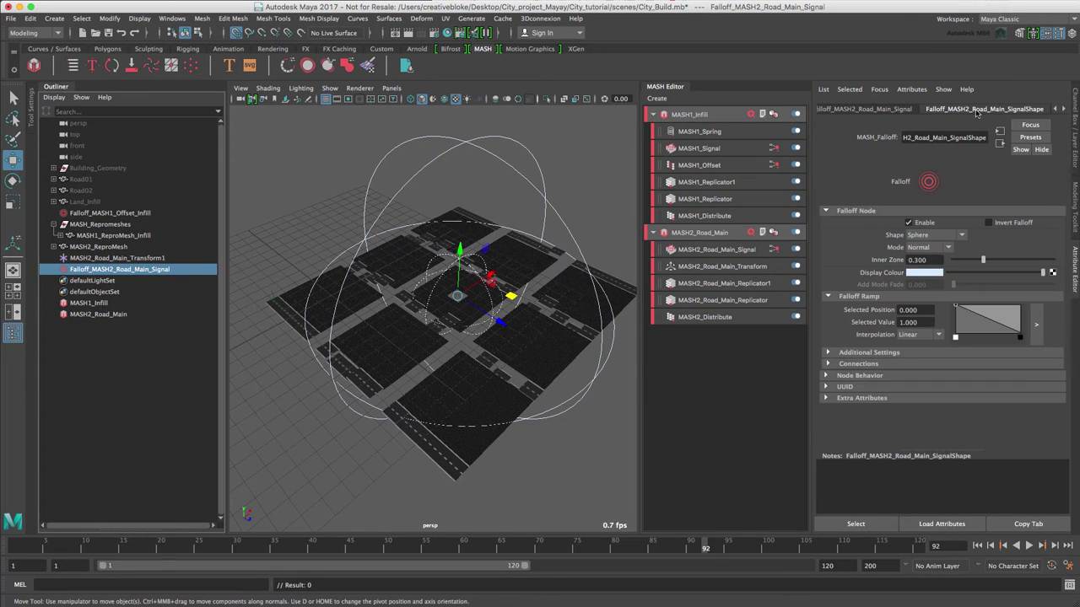
pyautogui.click(989, 223)
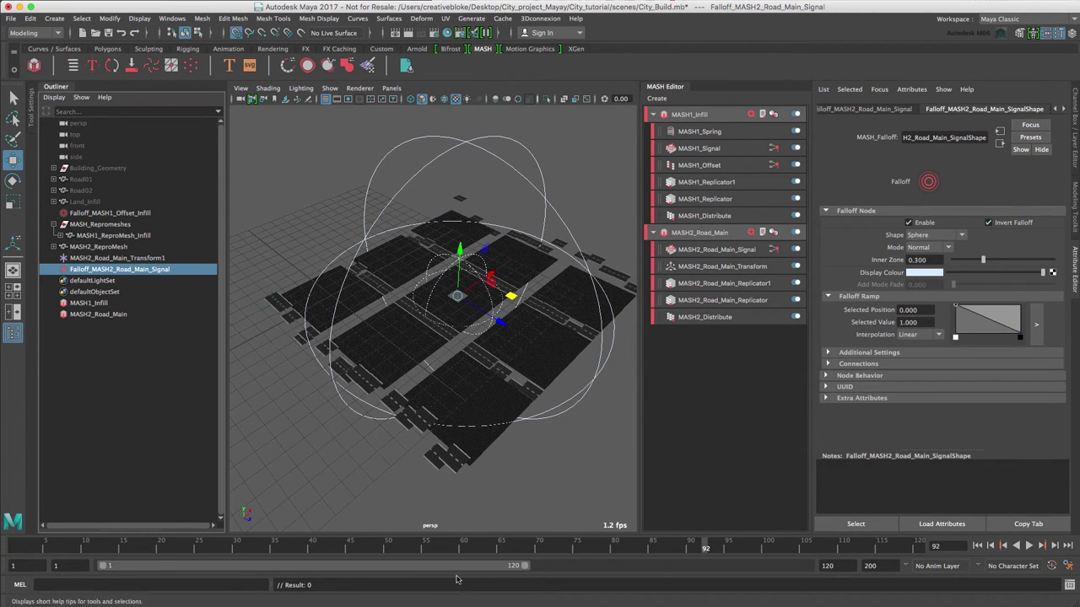
# Key the falloff's Scale X, Y and Z at 0 on frame 1
pyautogui.hotkey('alt', 'v')
pyautogui.hotkey('alt', 'v')
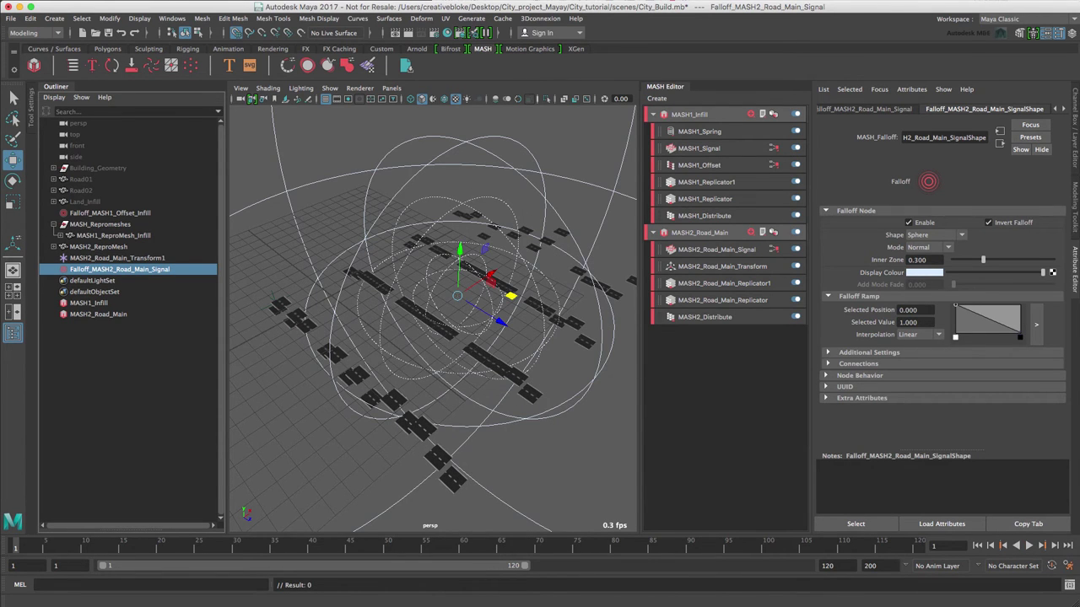
pyautogui.click(1069, 143)
pyautogui.click(1009, 162)
pyautogui.keyDown('shift'); pyautogui.click(1010, 180); pyautogui.keyUp('shift')
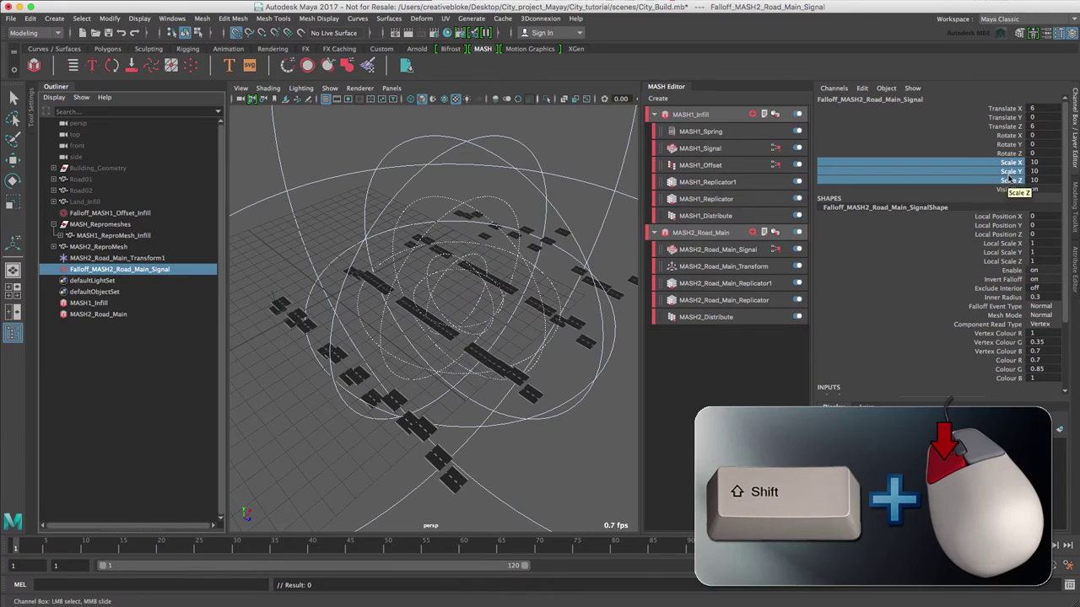
pyautogui.moveTo(520, 184); pyautogui.dragTo(483, 188, button='middle')
pyautogui.rightClick(970, 166)
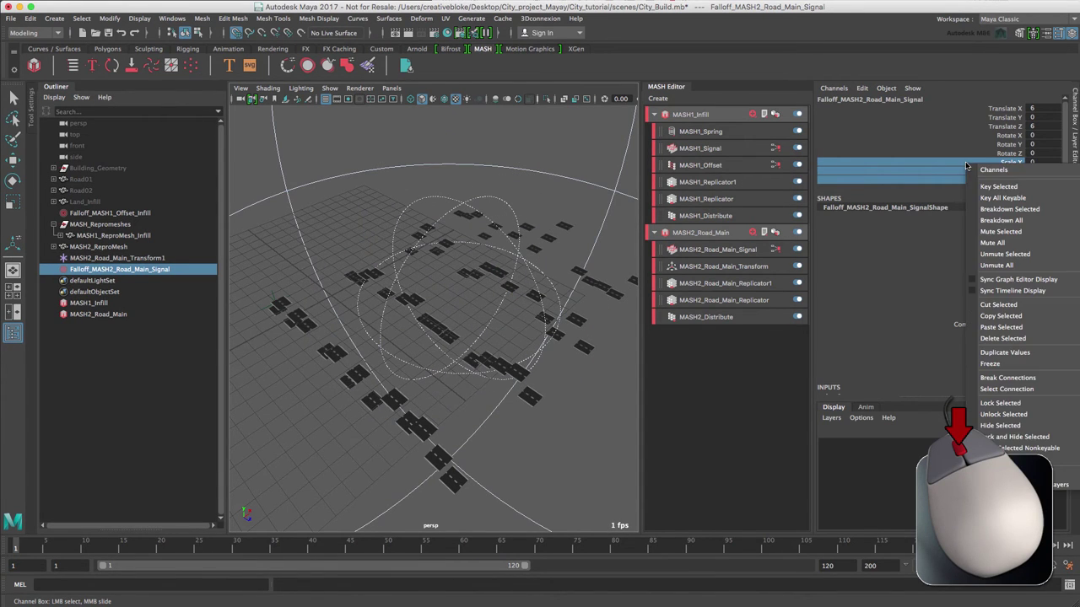
pyautogui.click(1000, 186)
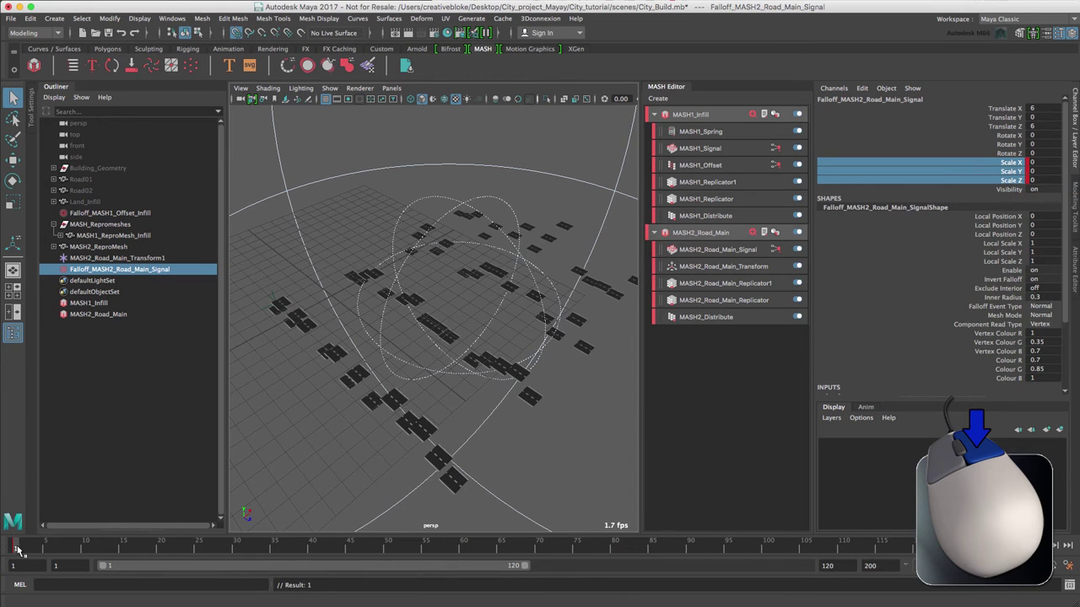
# At frame 30, scale the falloff up to 30, 30, 30
pyautogui.moveTo(17, 550); pyautogui.dragTo(236, 554)
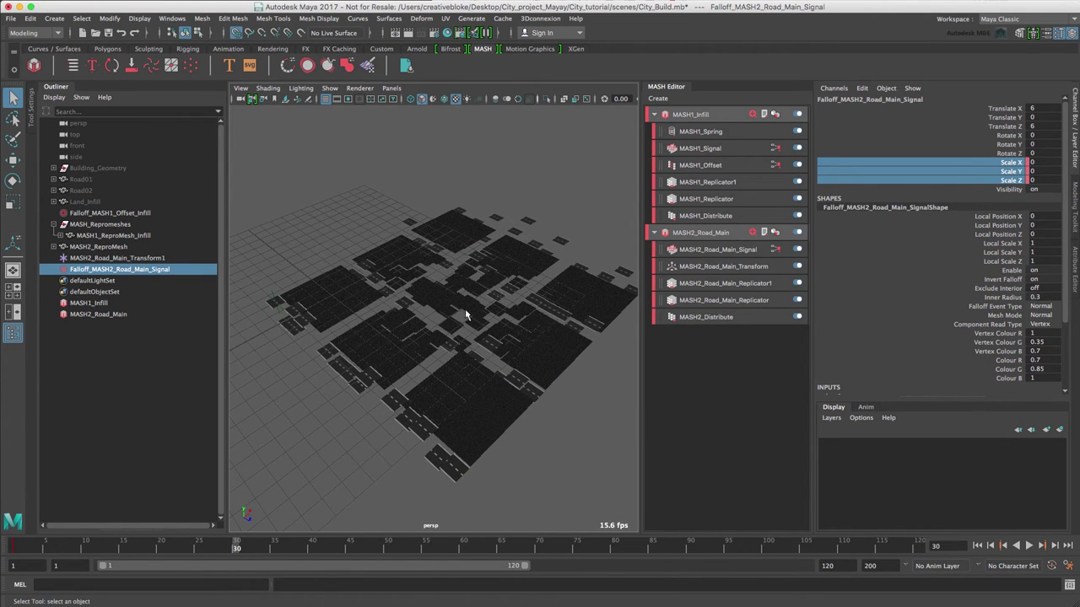
pyautogui.moveTo(465, 309); pyautogui.dragTo(540, 309, button='middle')
pyautogui.moveTo(711, 182); pyautogui.dragTo(705, 182, button='middle')
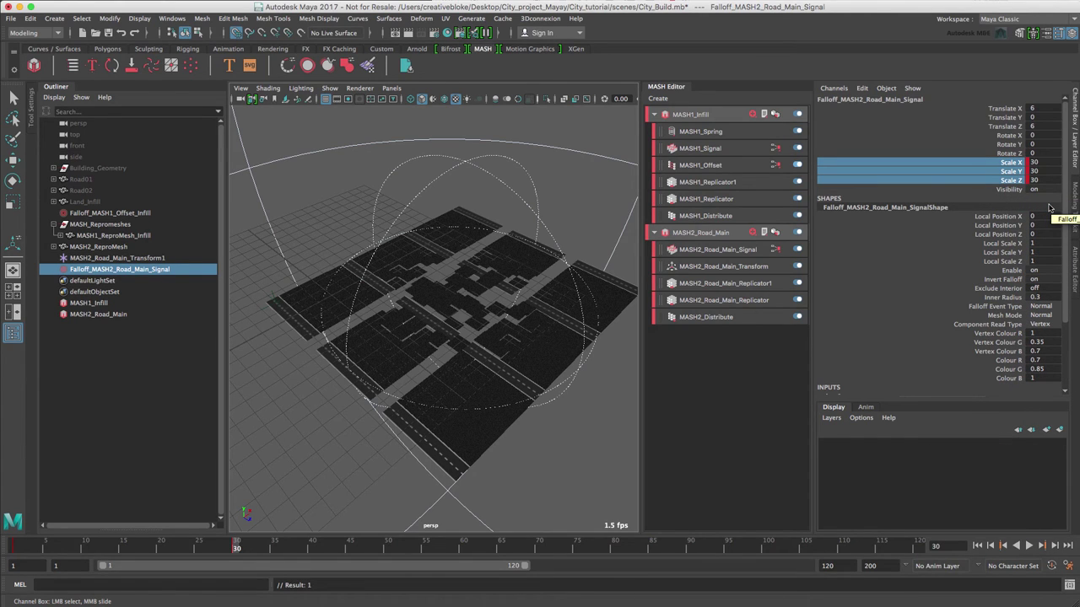
# Add an Offset node, MASH2_Road_Main_Offset, to the MASH2_Road_Main network
pyautogui.hotkey('ctrl', 'a')
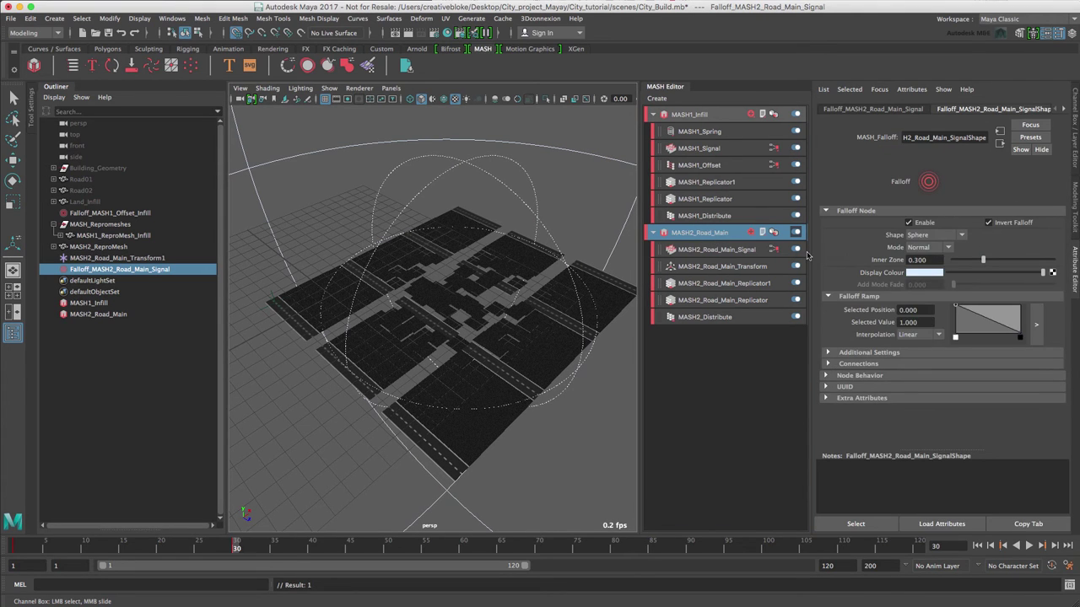
pyautogui.click(706, 230)
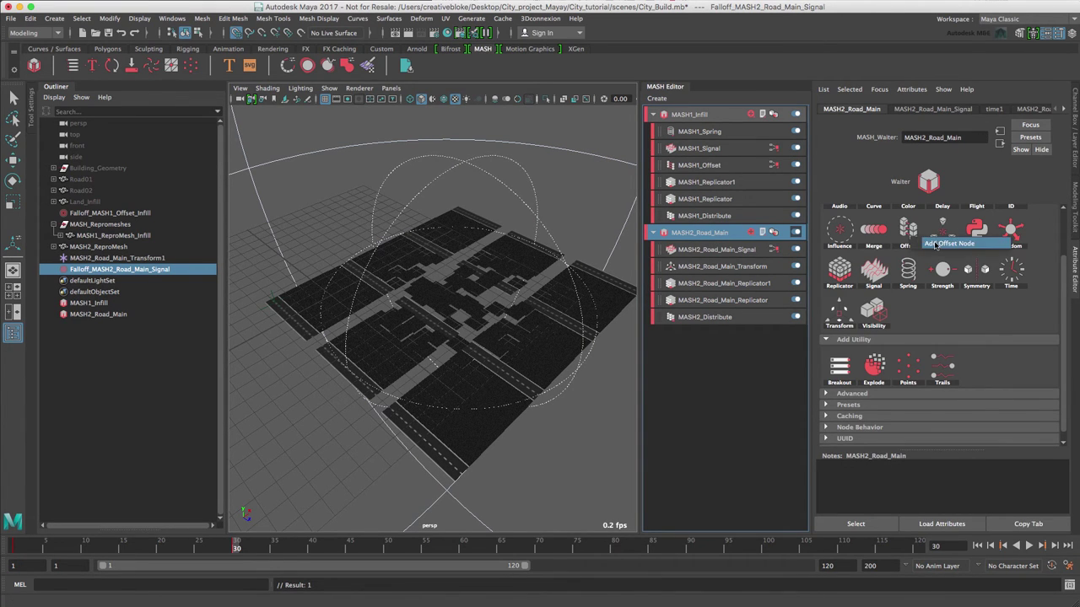
pyautogui.click(934, 244)
# Link Falloff_MASH2_Road_Main_Signal as the Offset node's falloff object
pyautogui.click(742, 251)
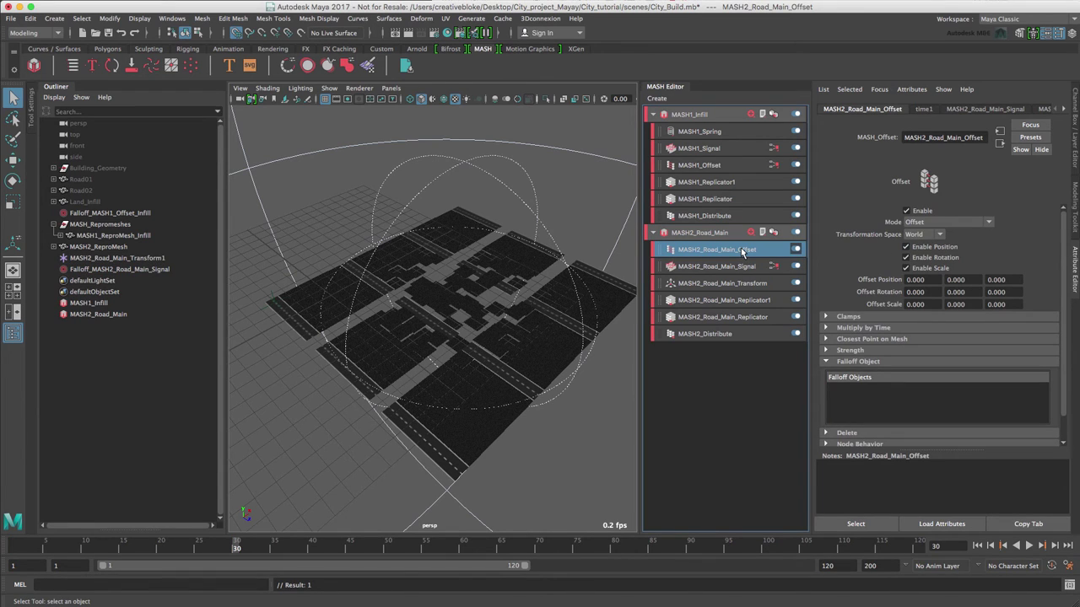
pyautogui.click(130, 270)
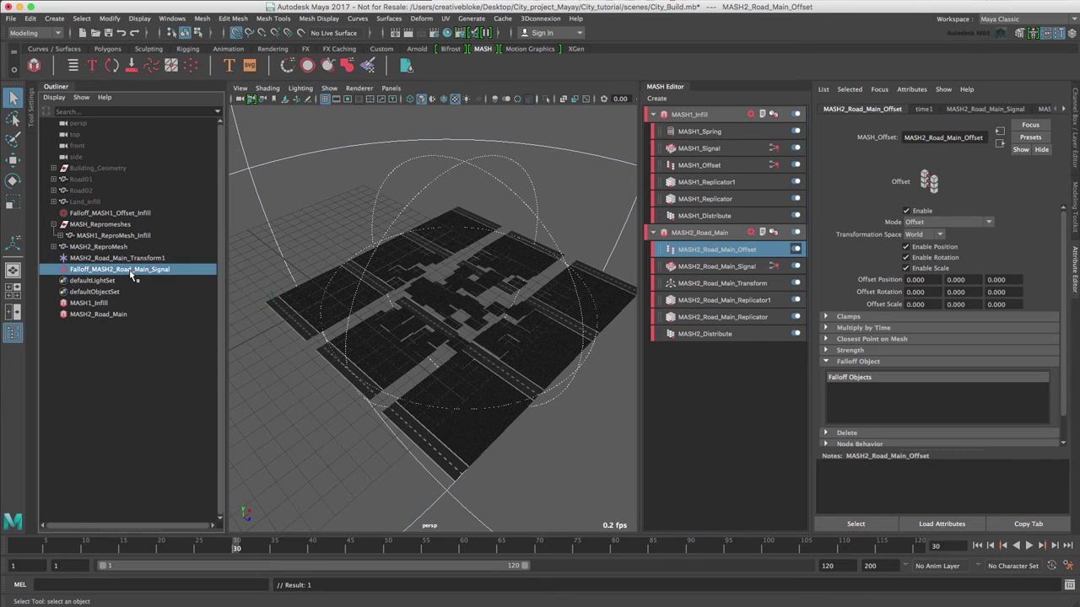
pyautogui.moveTo(131, 272)
pyautogui.mouseDown(button='middle')
pyautogui.moveTo(771, 379)
pyautogui.moveTo(713, 250)
pyautogui.moveTo(759, 238)
pyautogui.moveTo(892, 396)
pyautogui.moveTo(922, 414)
pyautogui.mouseUp(button='middle')
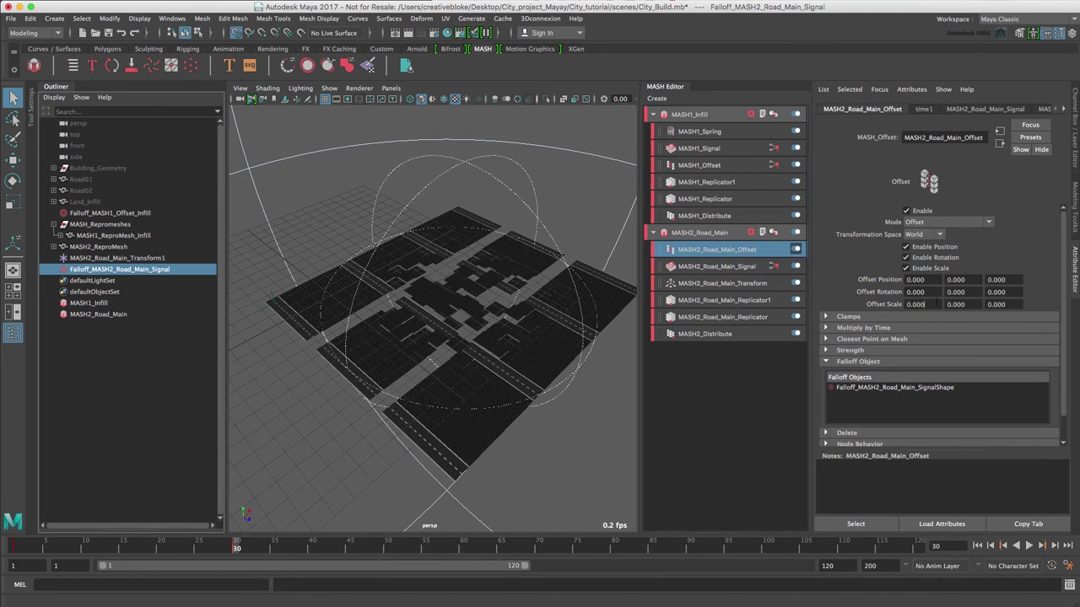
# Set the road Offset's Offset Scale to -1, -1, -1
pyautogui.doubleClick(915, 304)
pyautogui.write('-1')
pyautogui.press('Tab')
pyautogui.write('-1')
pyautogui.press('Tab')
pyautogui.write('-1')
pyautogui.press('Tab')
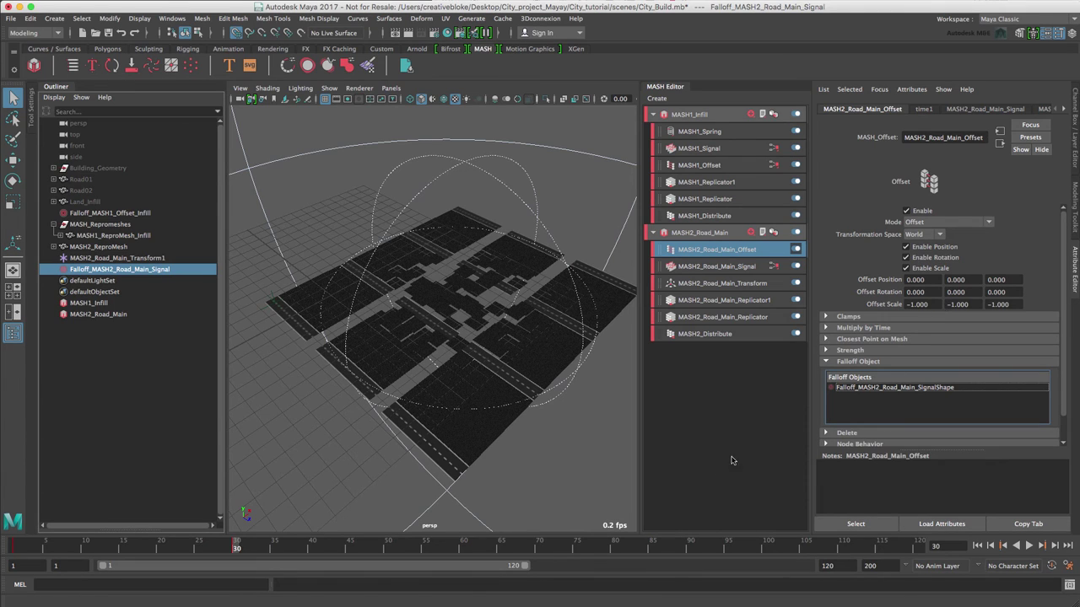
# Play the animation from the first frame to preview the roads growing in
pyautogui.hotkey('alt', 'v')
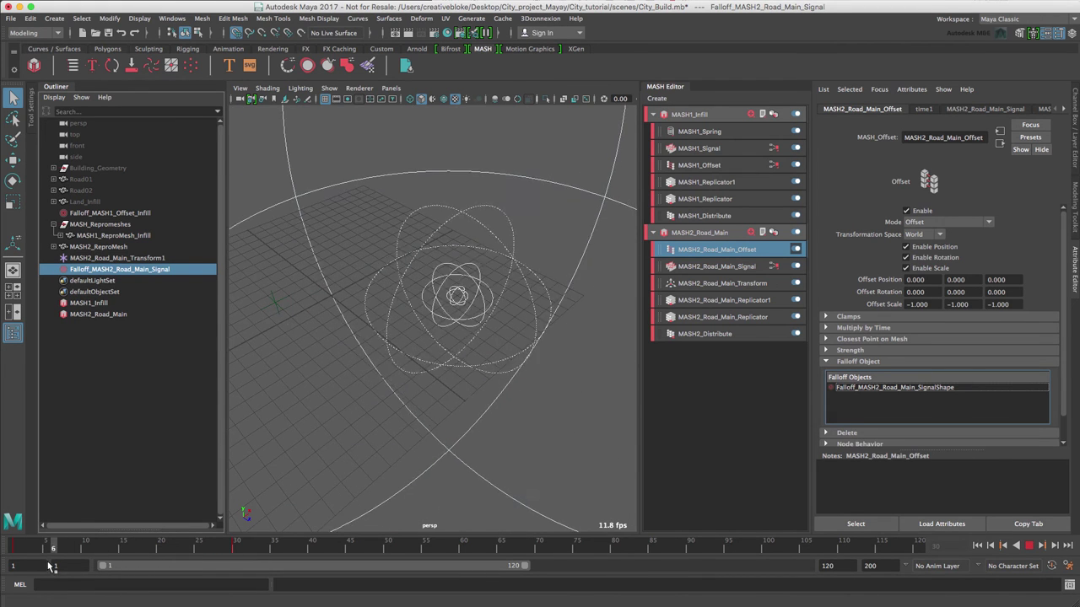
pyautogui.hotkey('alt', 'shift', 'v')
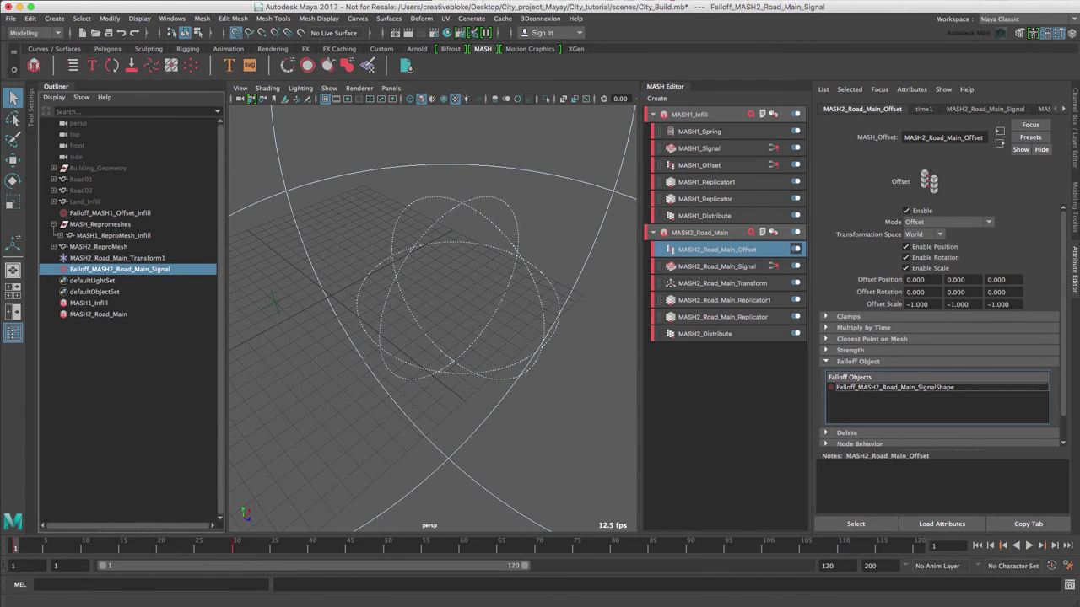
pyautogui.click(1036, 547)
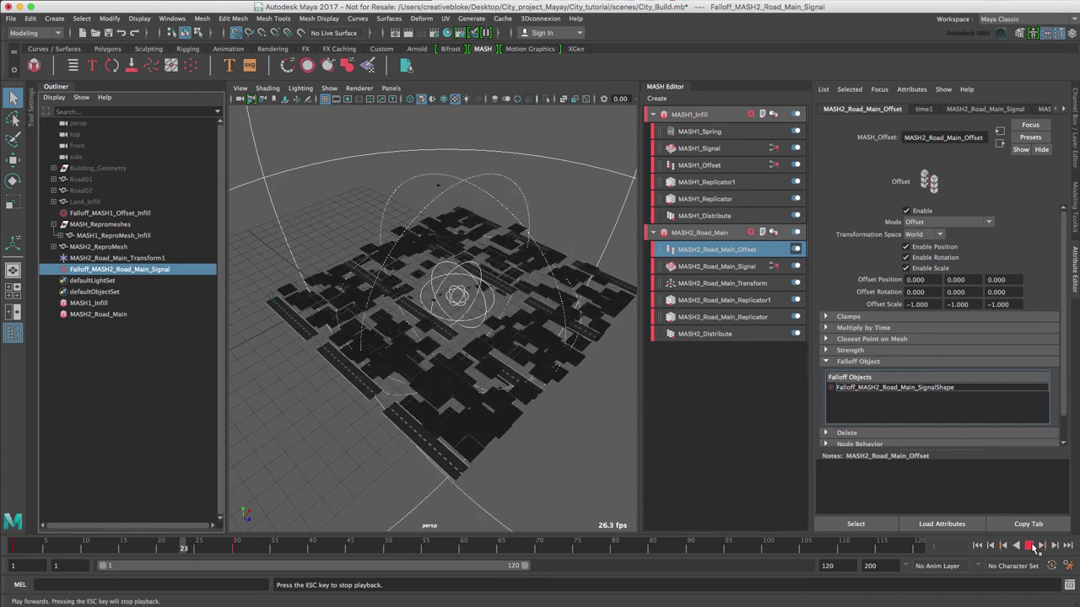
pyautogui.click(1036, 547)
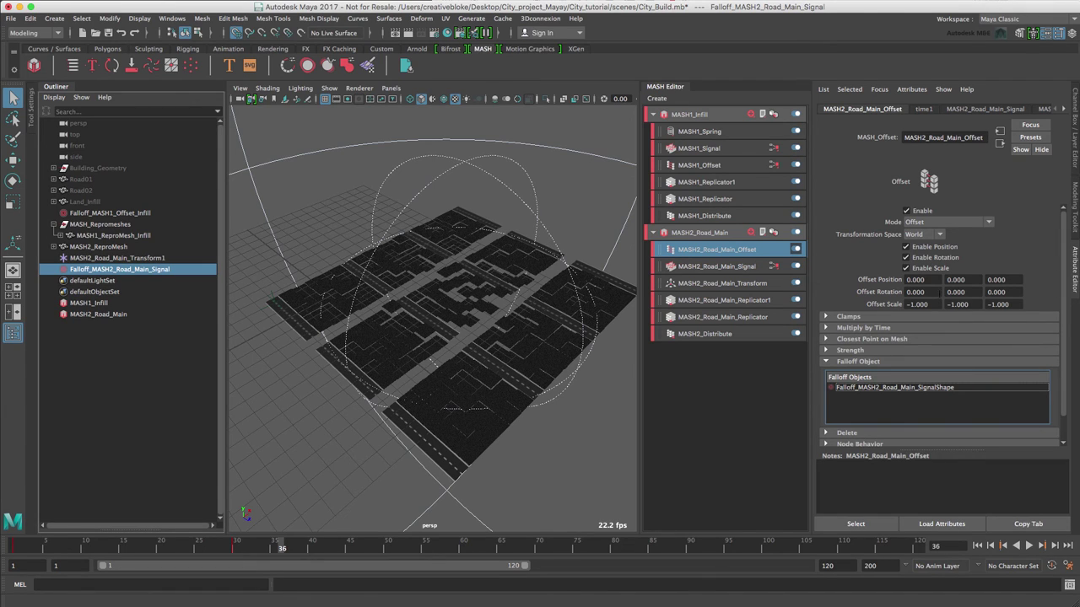
# Set the road Offset's Offset Rotation Z to 90
pyautogui.click(996, 292)
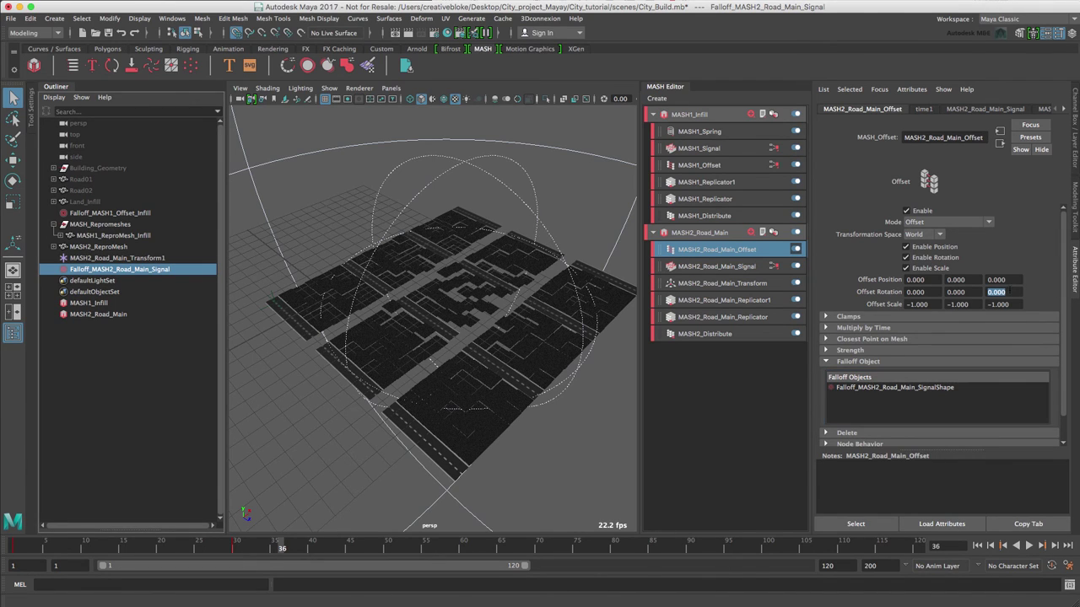
pyautogui.write('90')
pyautogui.press('Tab')
# Play back from around frame 12 and orbit the view to check the rotating tiles
pyautogui.moveTo(286, 546); pyautogui.dragTo(15, 549)
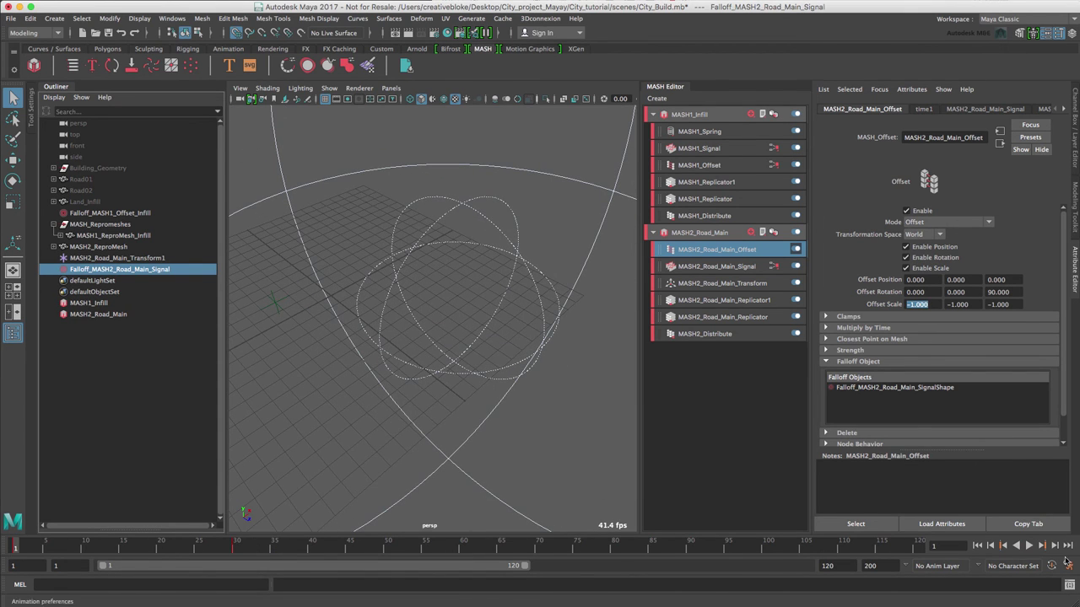
pyautogui.click(1028, 546)
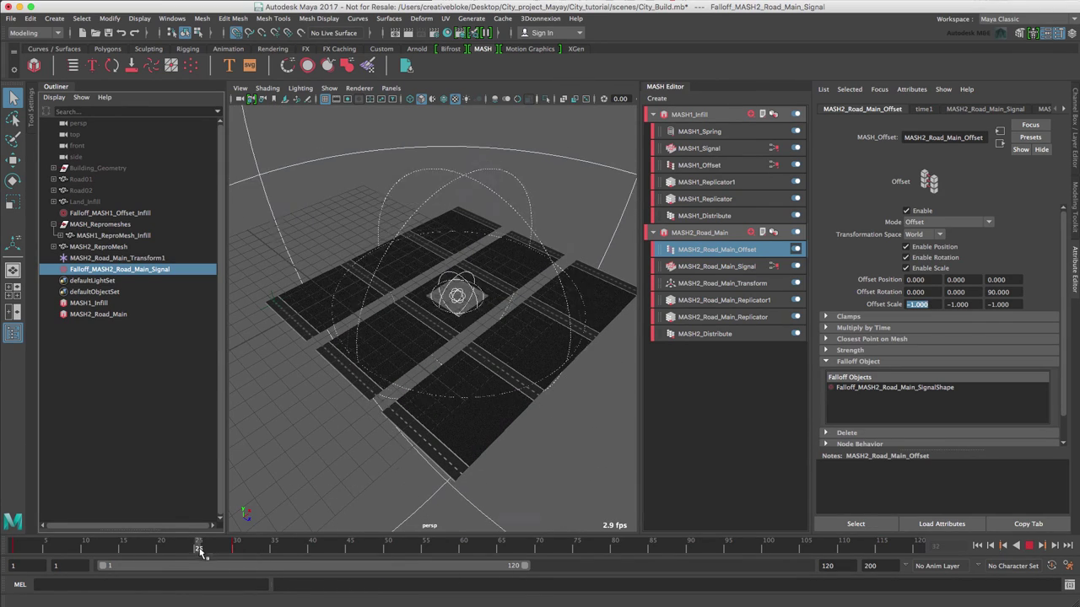
pyautogui.moveTo(198, 549); pyautogui.dragTo(101, 570)
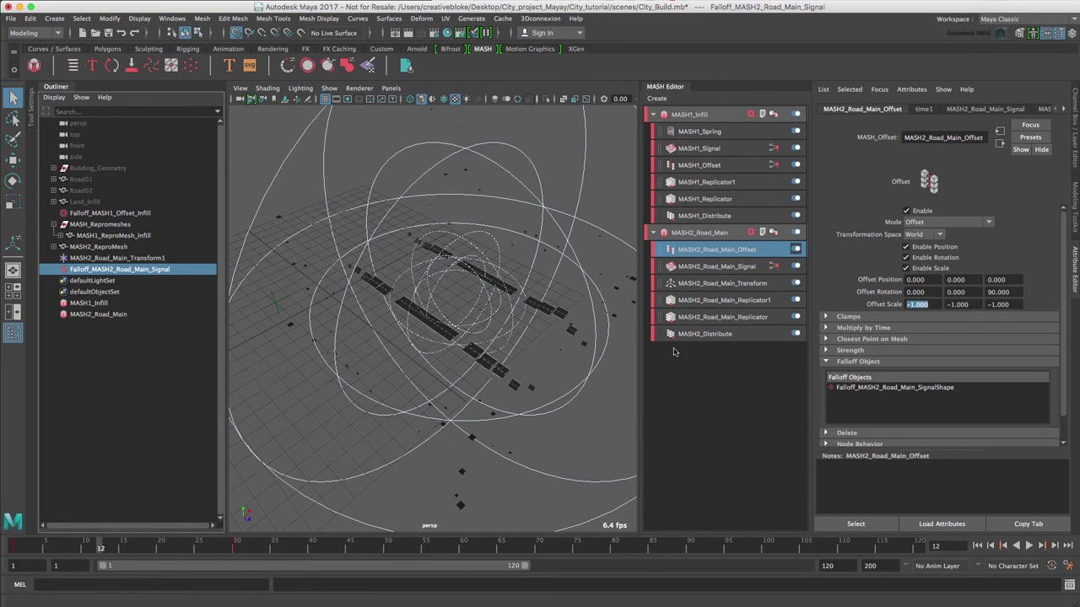
pyautogui.moveTo(569, 386)
pyautogui.keyDown('alt'); pyautogui.mouseDown()
pyautogui.moveTo(515, 357)
pyautogui.moveTo(557, 382)
pyautogui.mouseUp(); pyautogui.keyUp('alt')
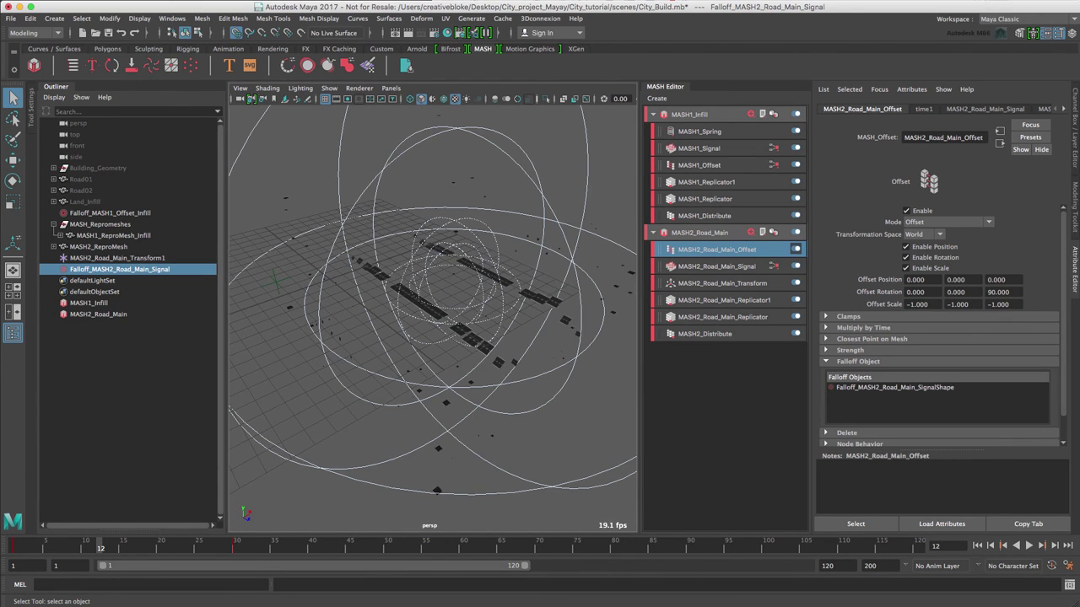
# Add MASH2_Road_Main_Spring to the road network and replay from the start to preview the bounce
pyautogui.click(1029, 547)
pyautogui.click(1029, 546)
pyautogui.click(699, 233)
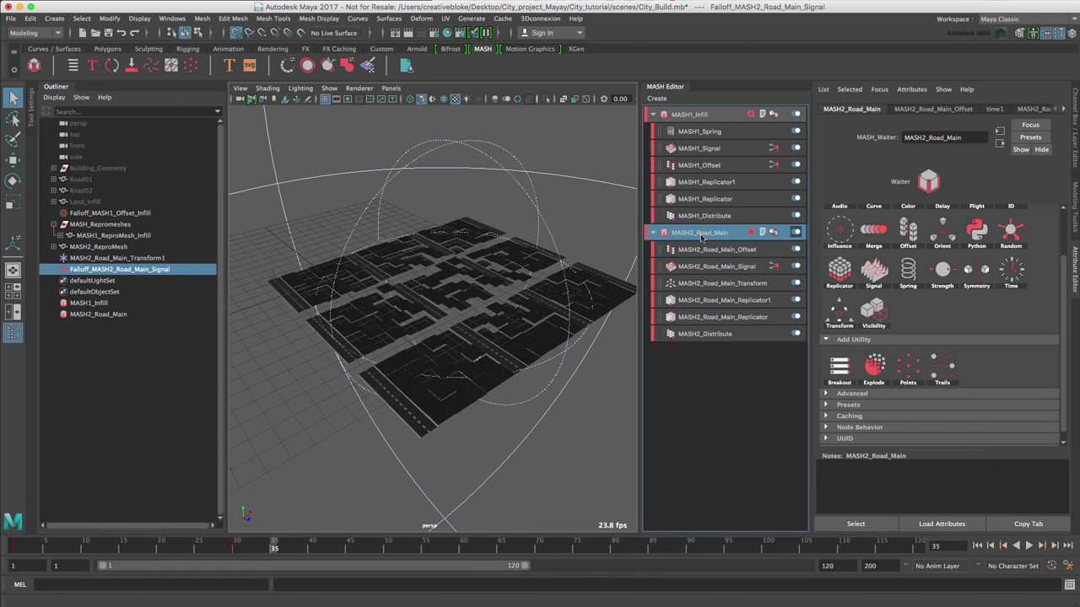
pyautogui.click(911, 272)
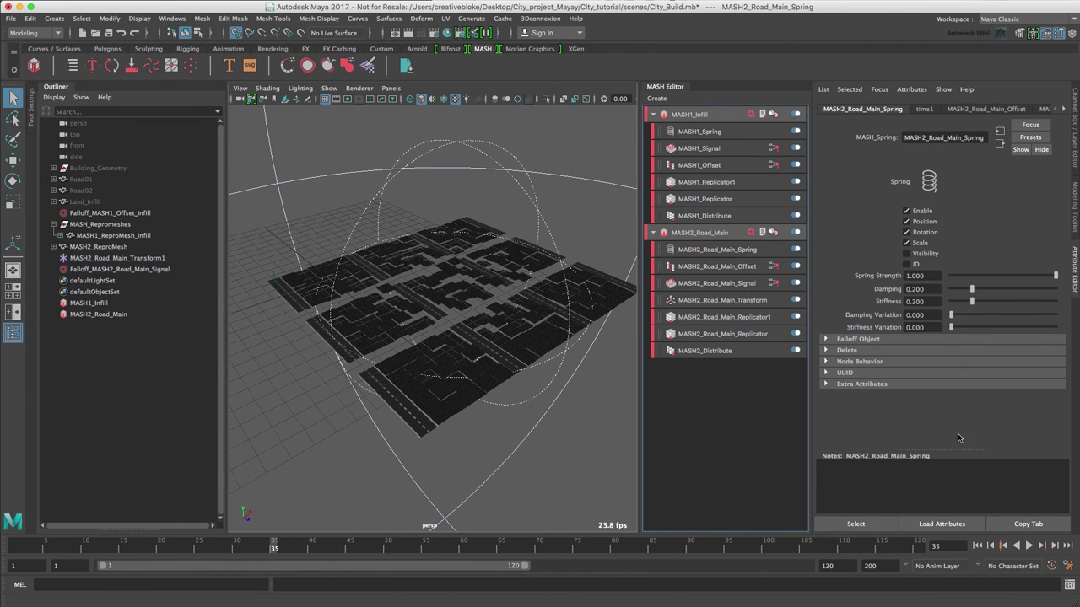
pyautogui.click(977, 546)
pyautogui.click(1029, 545)
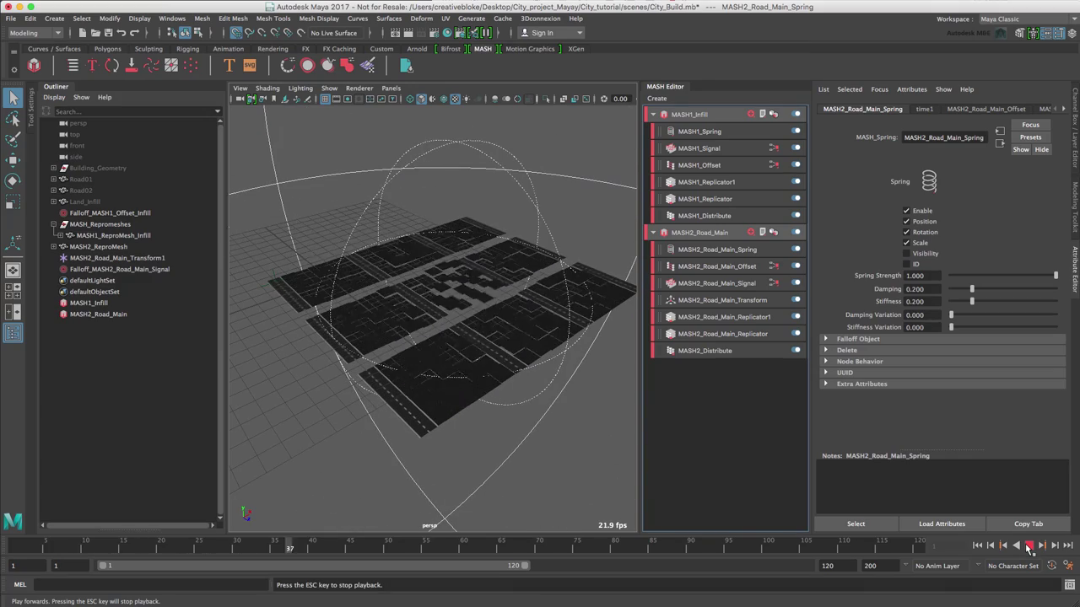